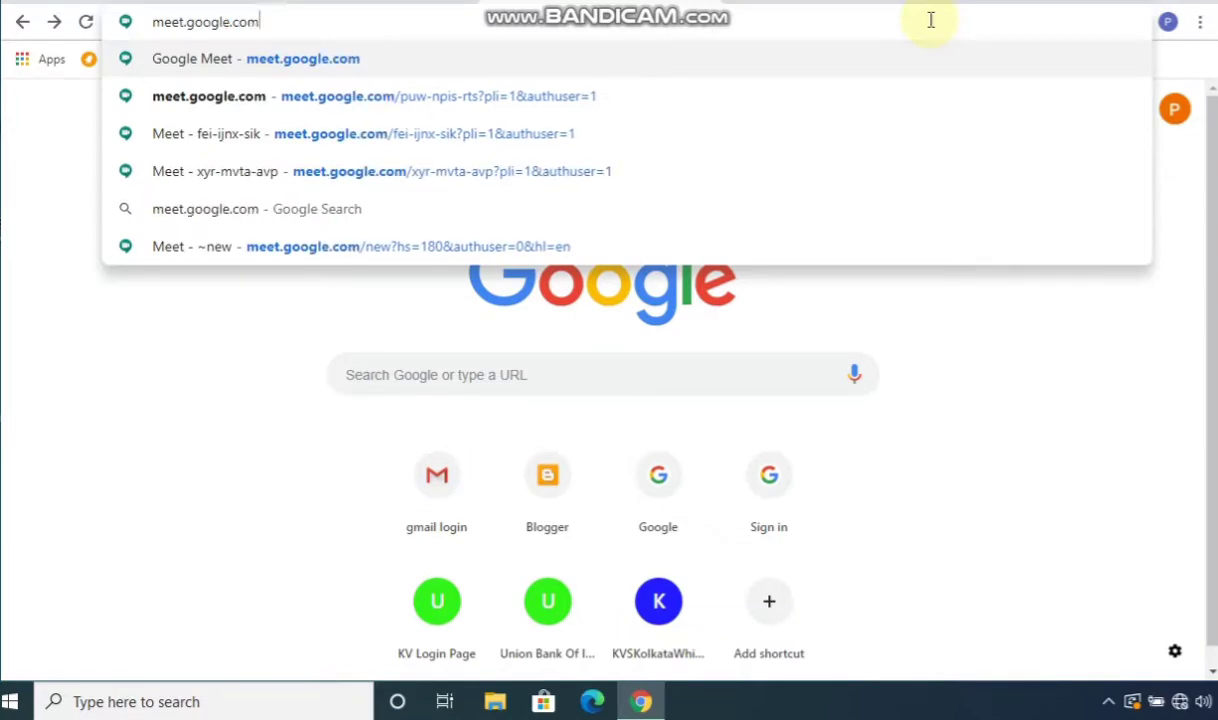
# Open meet.google.com and generate a meeting link to share, closing the link dialog when finished
pyautogui.press('Return')
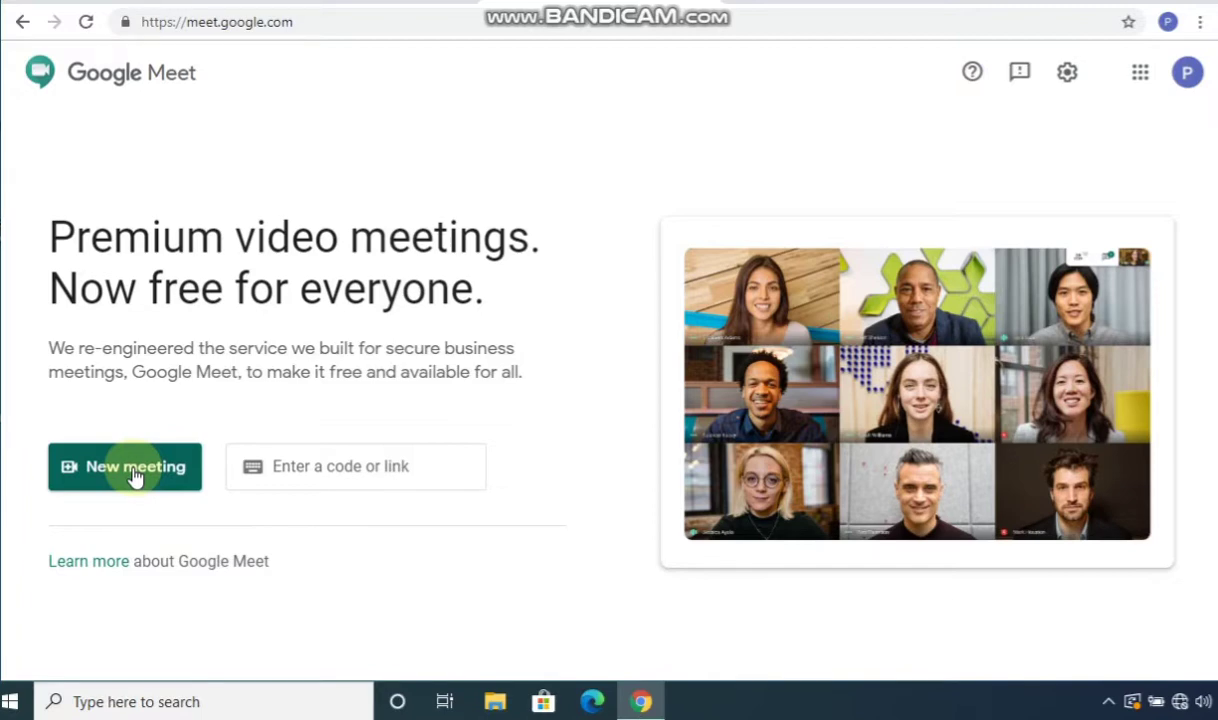
pyautogui.click(313, 470)
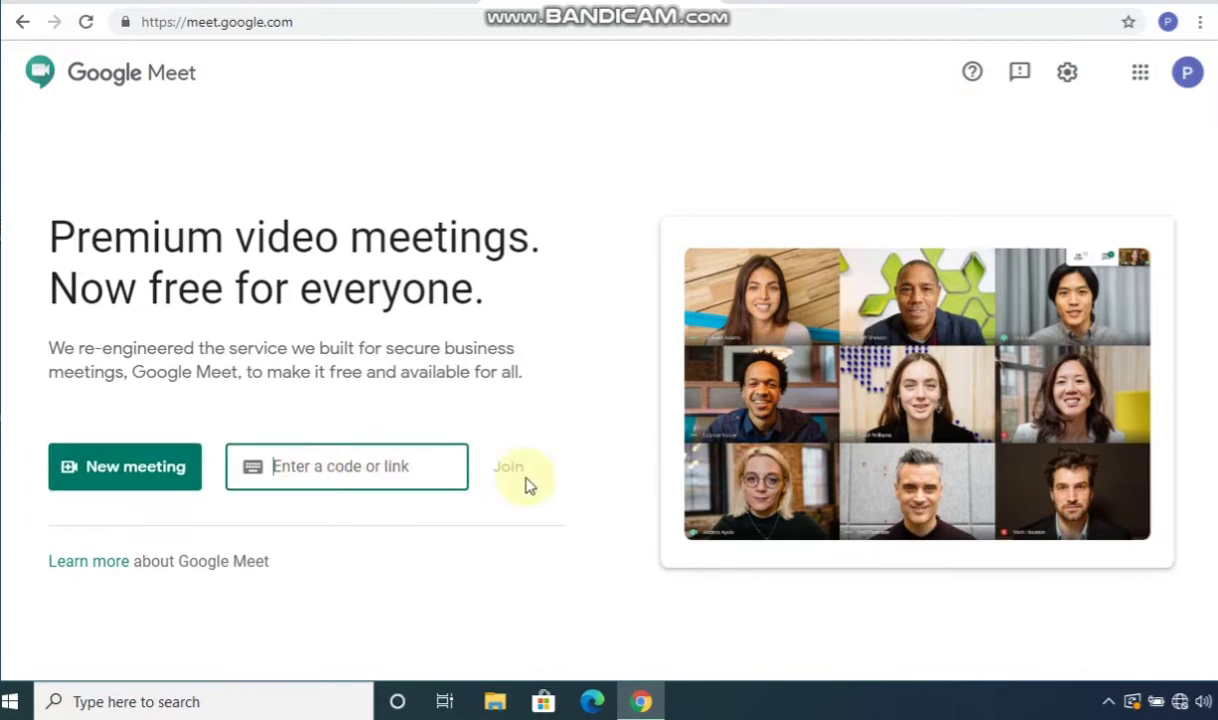
pyautogui.click(130, 468)
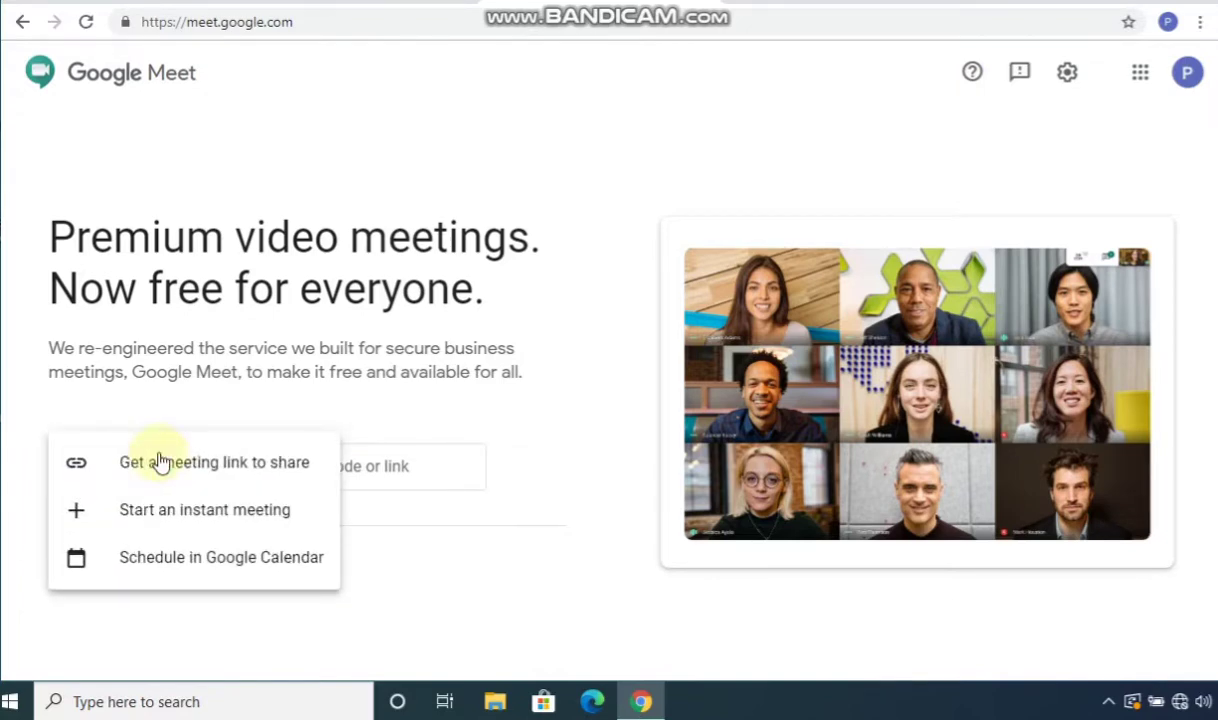
pyautogui.click(228, 463)
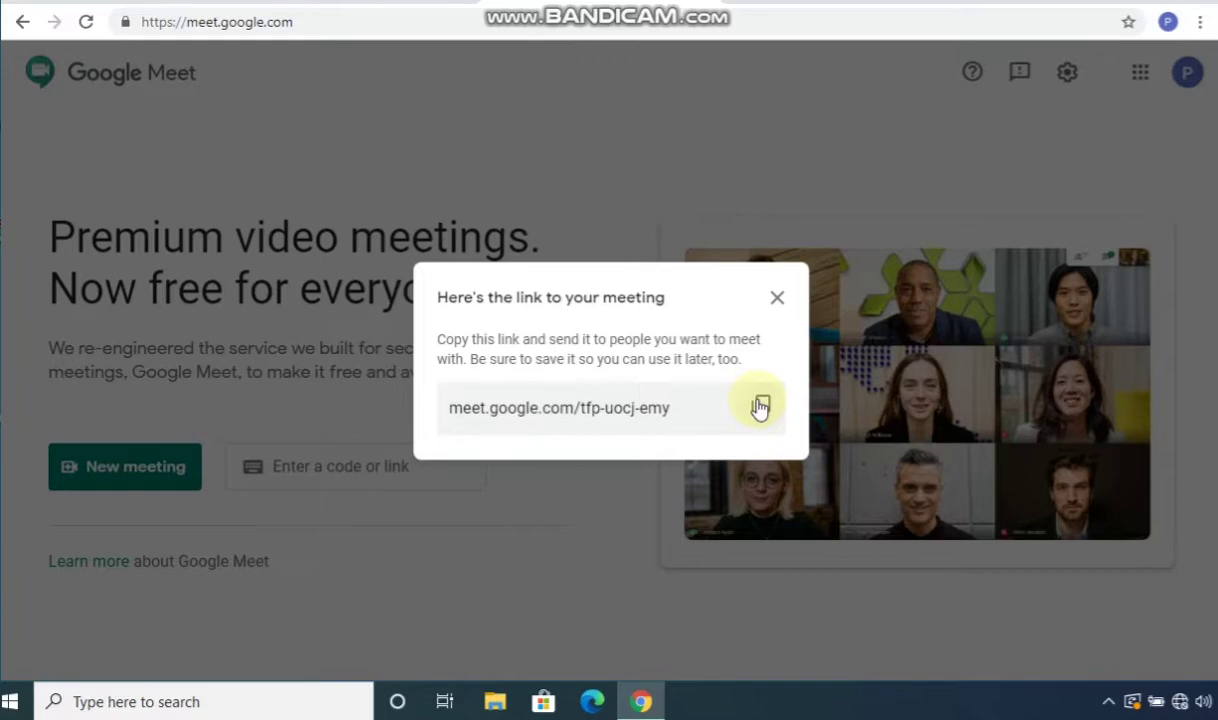
pyautogui.click(775, 298)
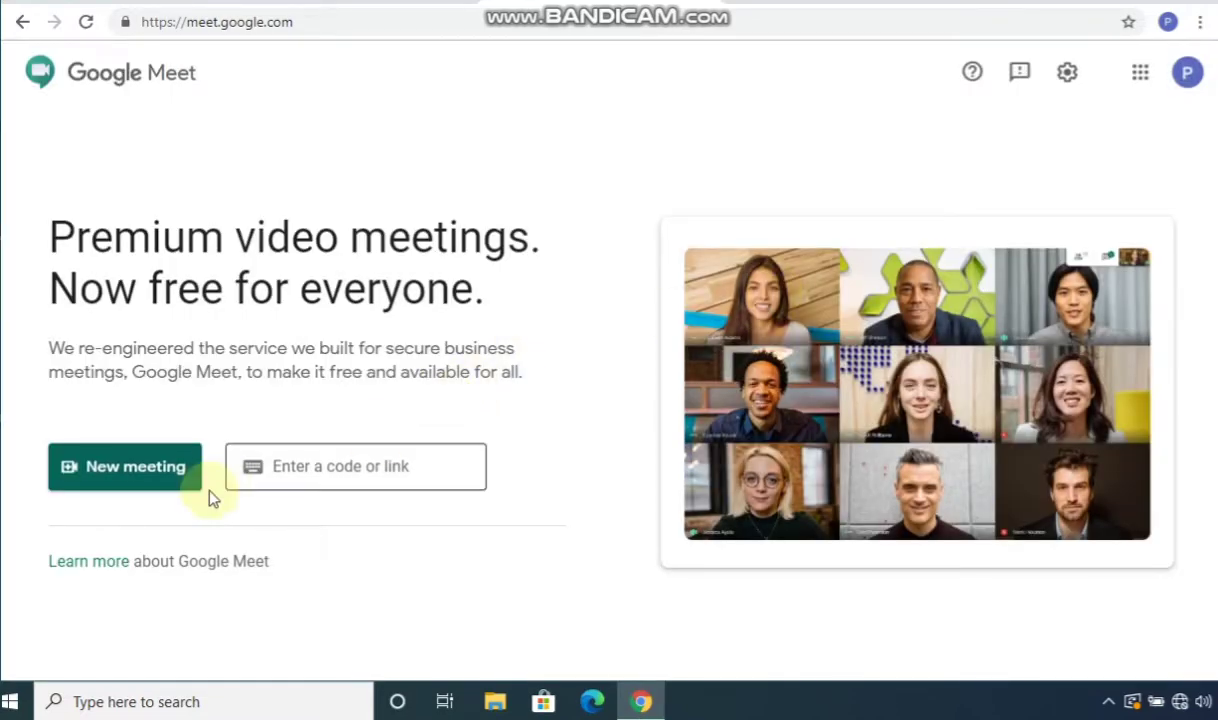
# Start an instant meeting from the Google Meet home page
pyautogui.click(158, 463)
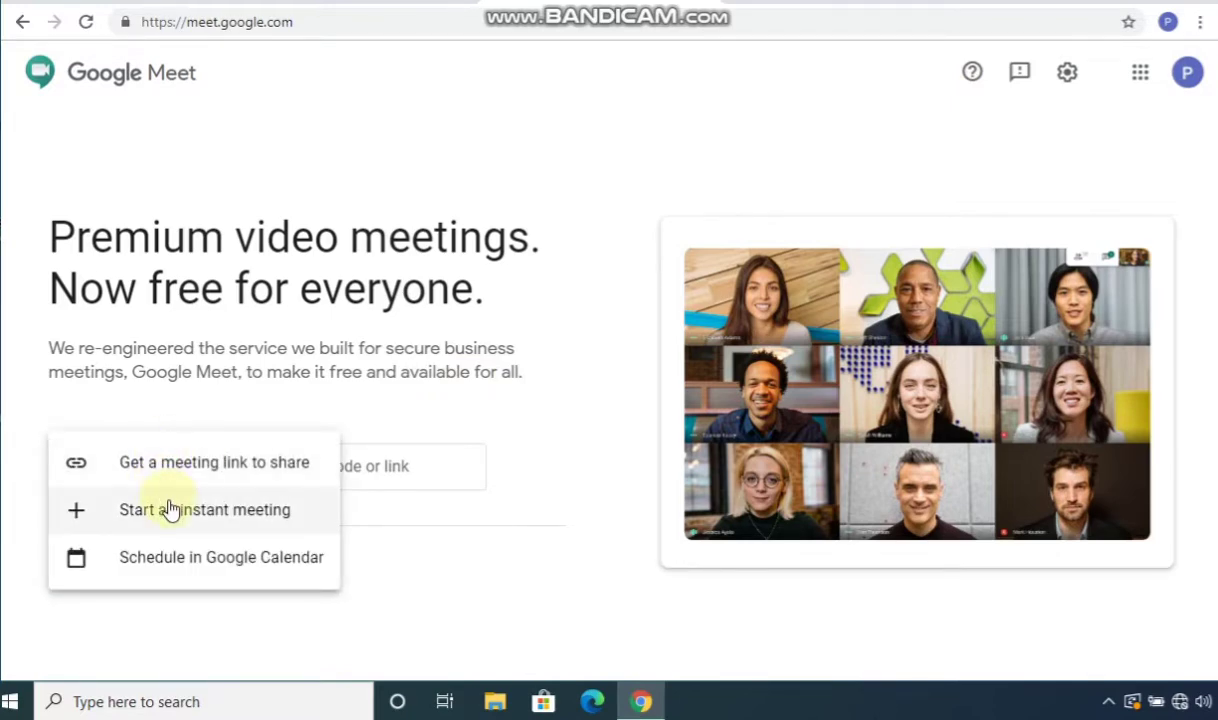
pyautogui.click(170, 509)
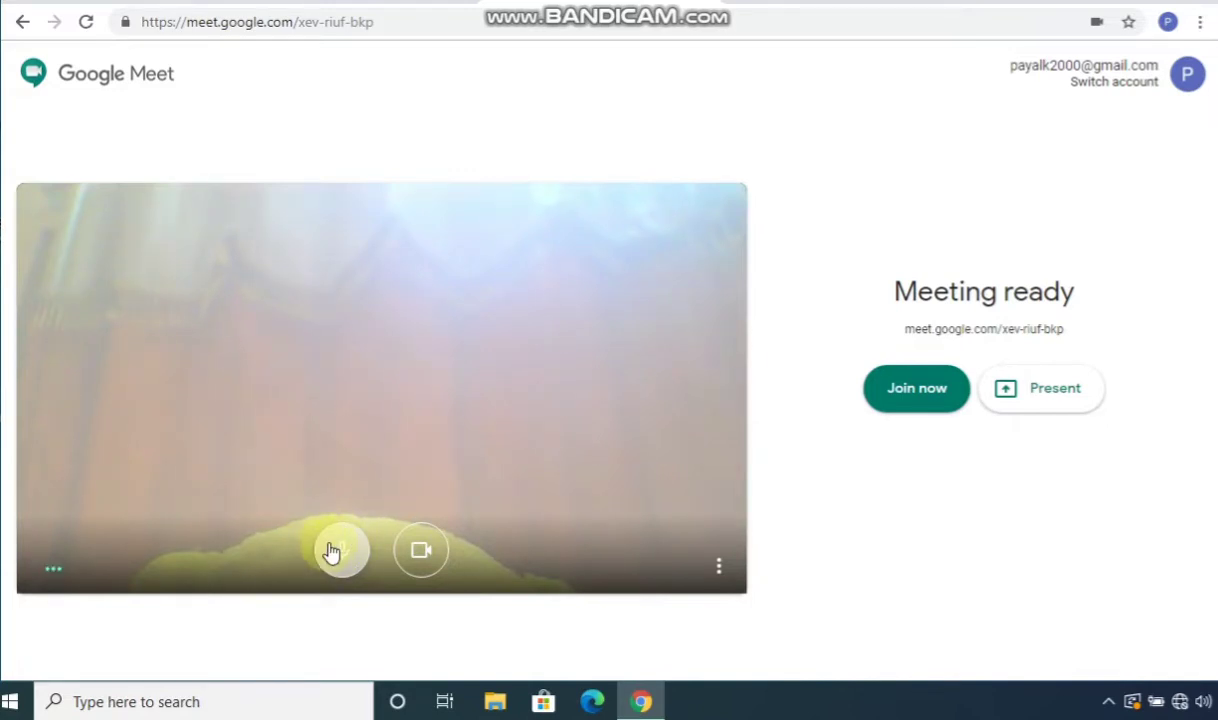
# Turn the camera off and back on in the meeting preview, and do the same with the microphone
pyautogui.click(410, 549)
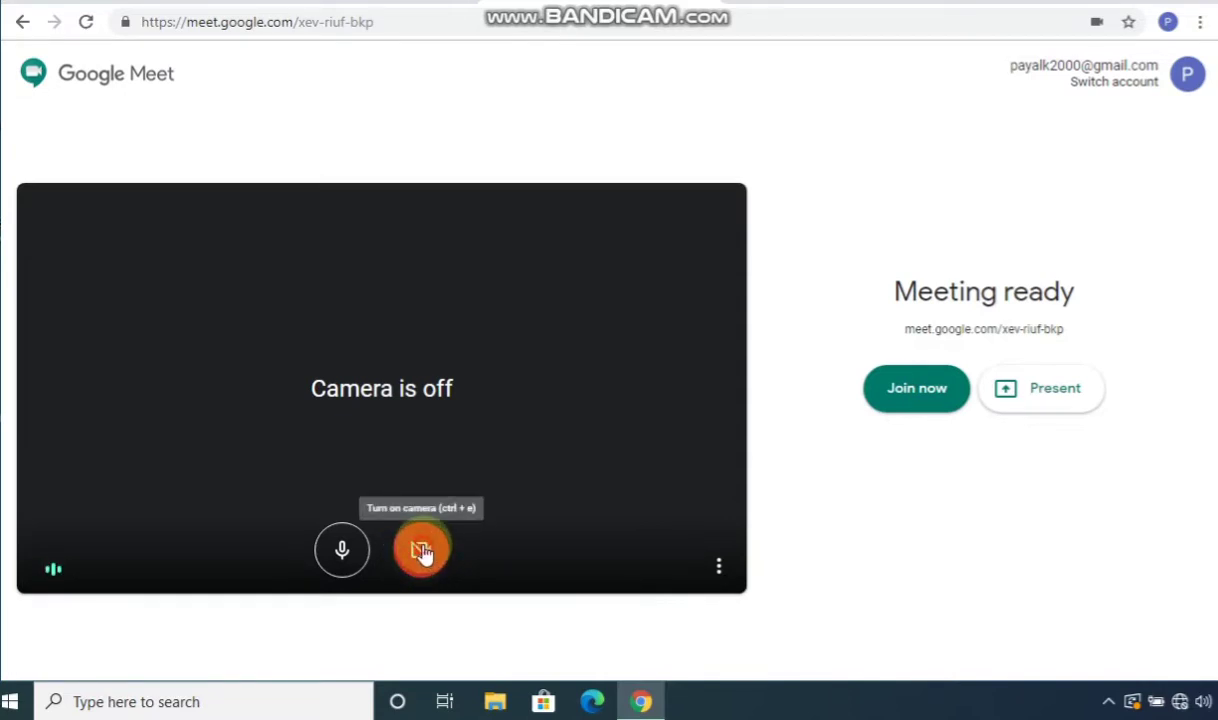
pyautogui.click(422, 552)
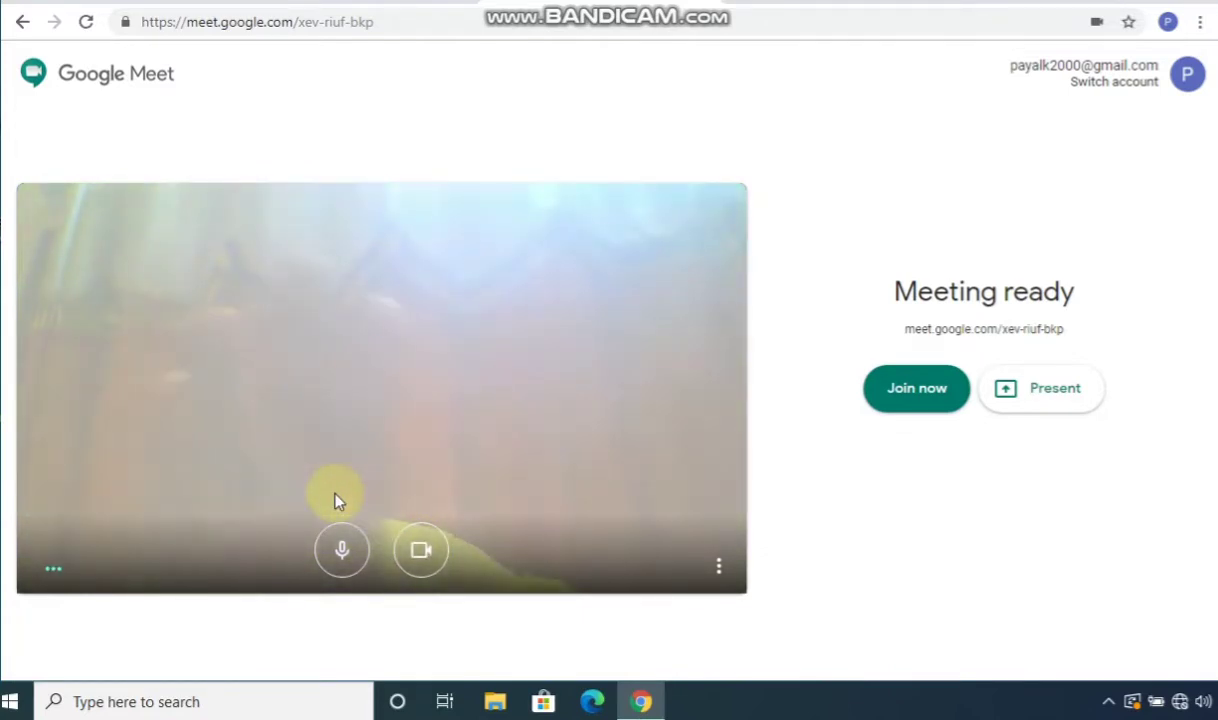
pyautogui.click(342, 545)
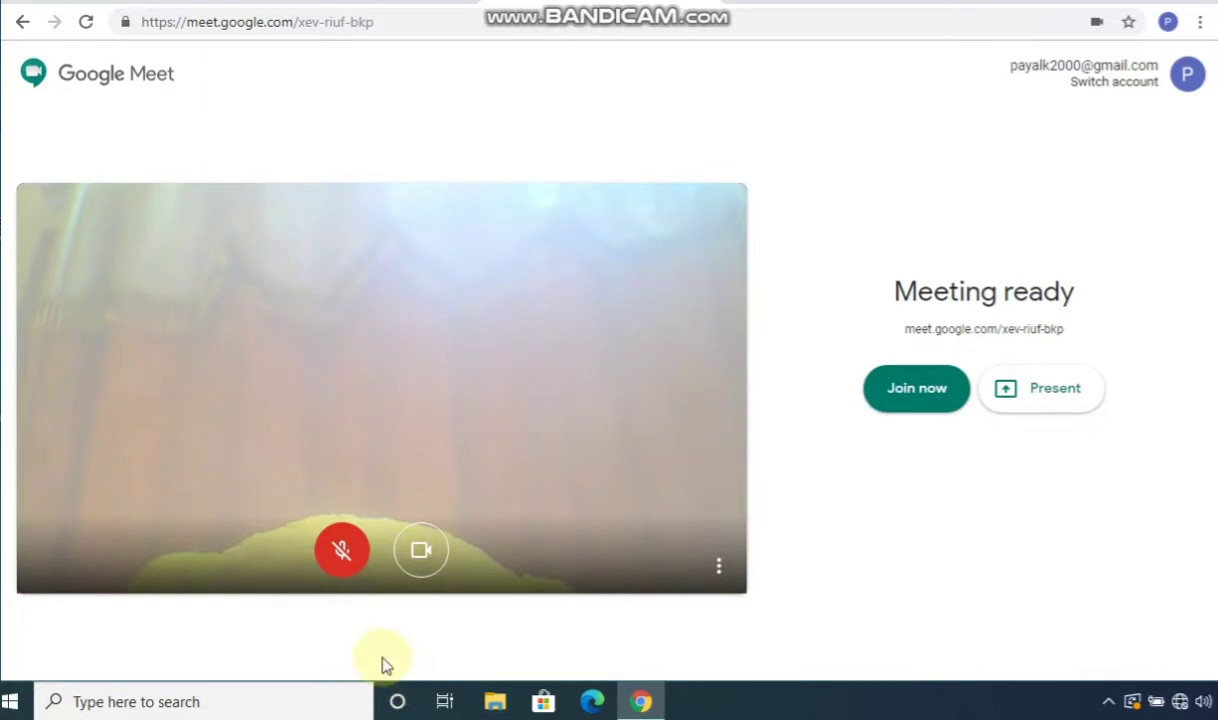
pyautogui.click(345, 550)
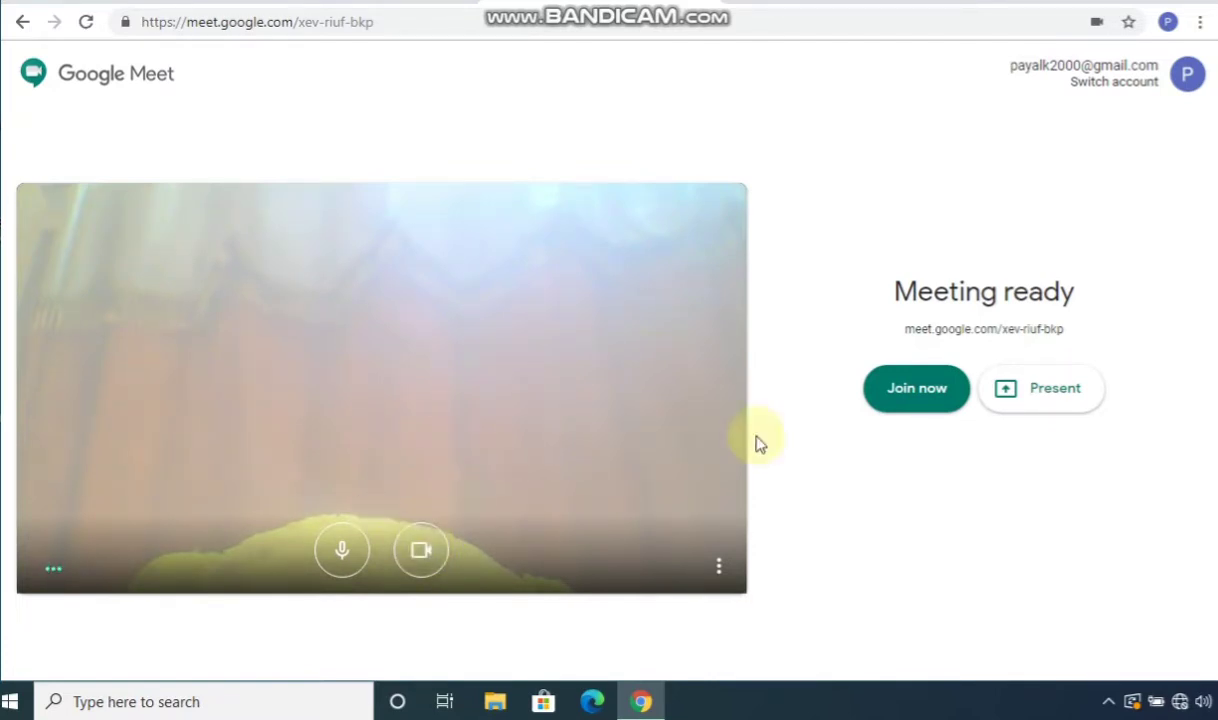
# Join the meeting and send an e-mail invitation to the first contact found by searching for 1
pyautogui.click(910, 400)
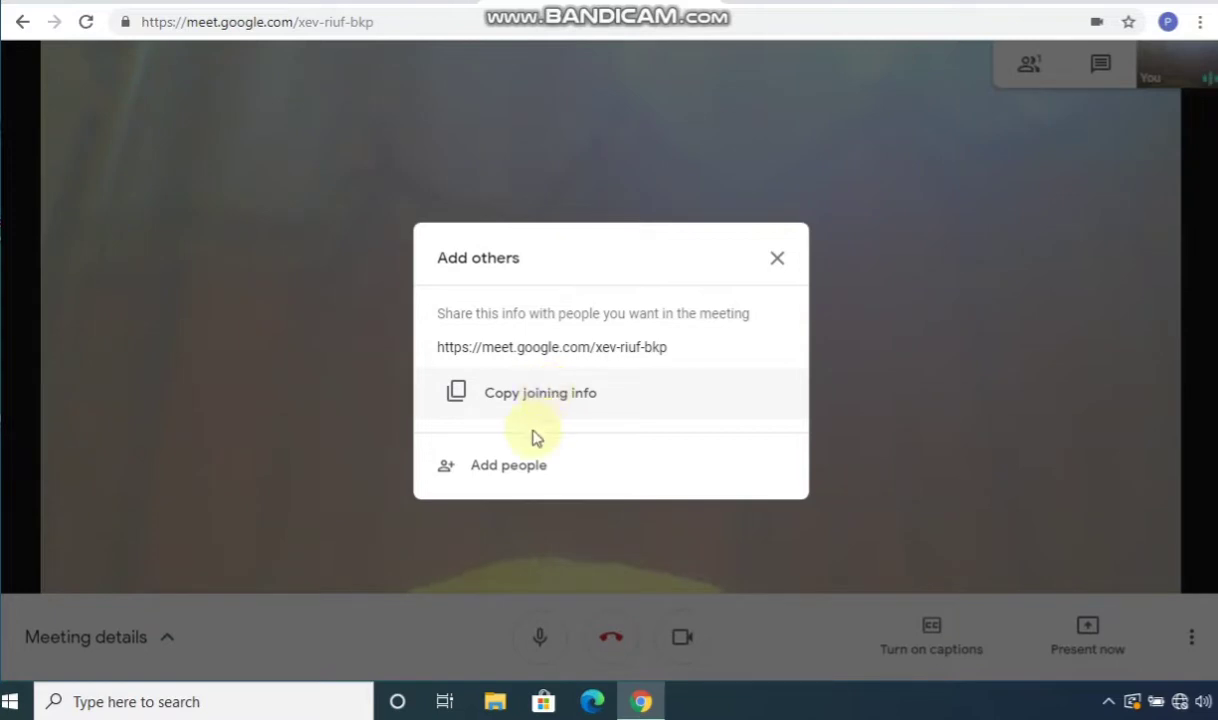
pyautogui.click(511, 481)
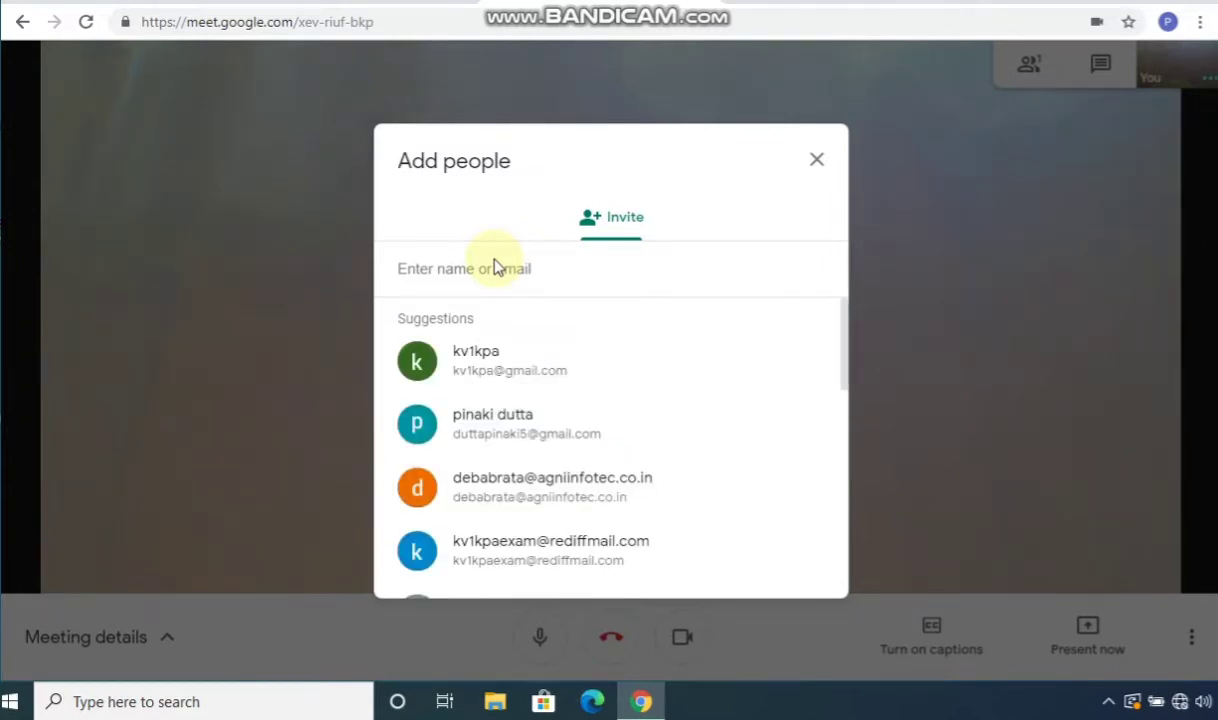
pyautogui.write('1')
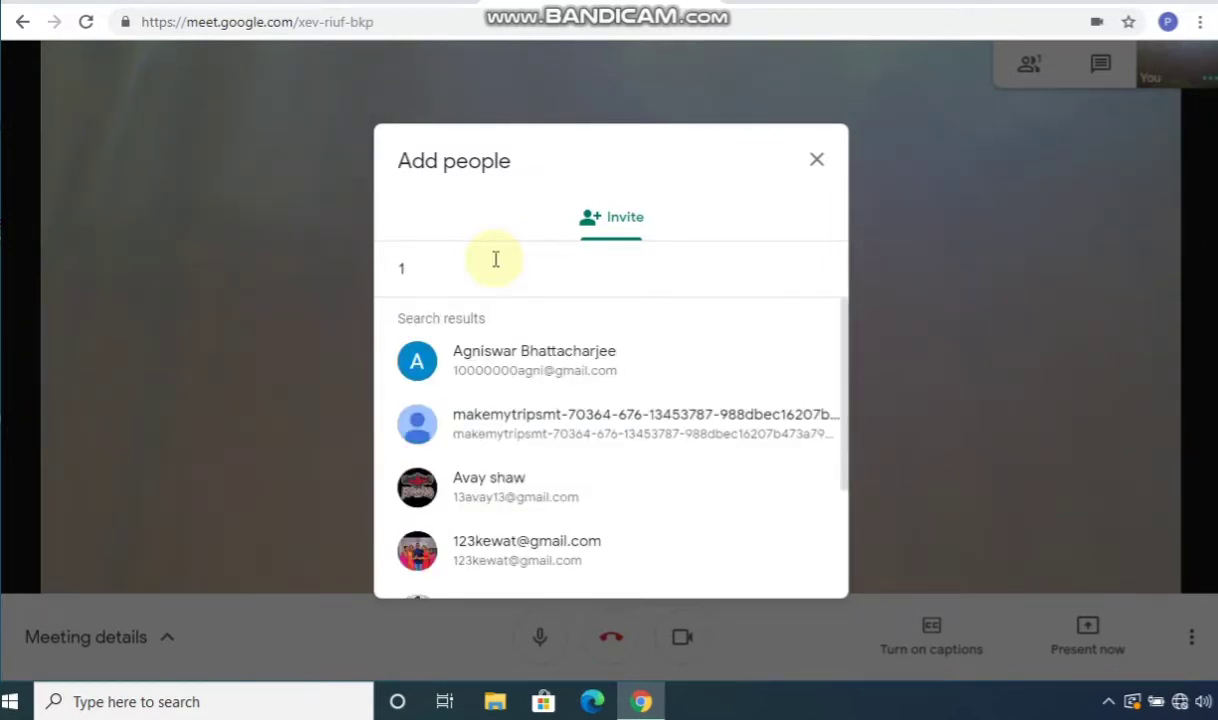
pyautogui.click(512, 366)
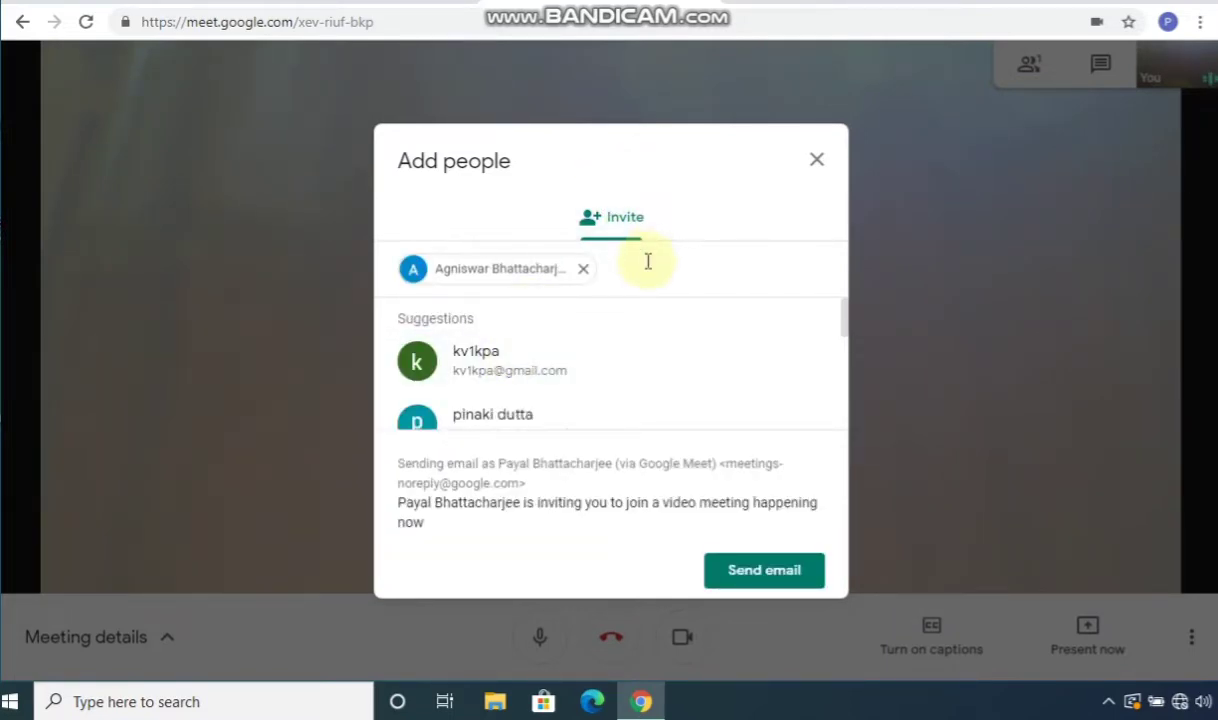
pyautogui.click(551, 427)
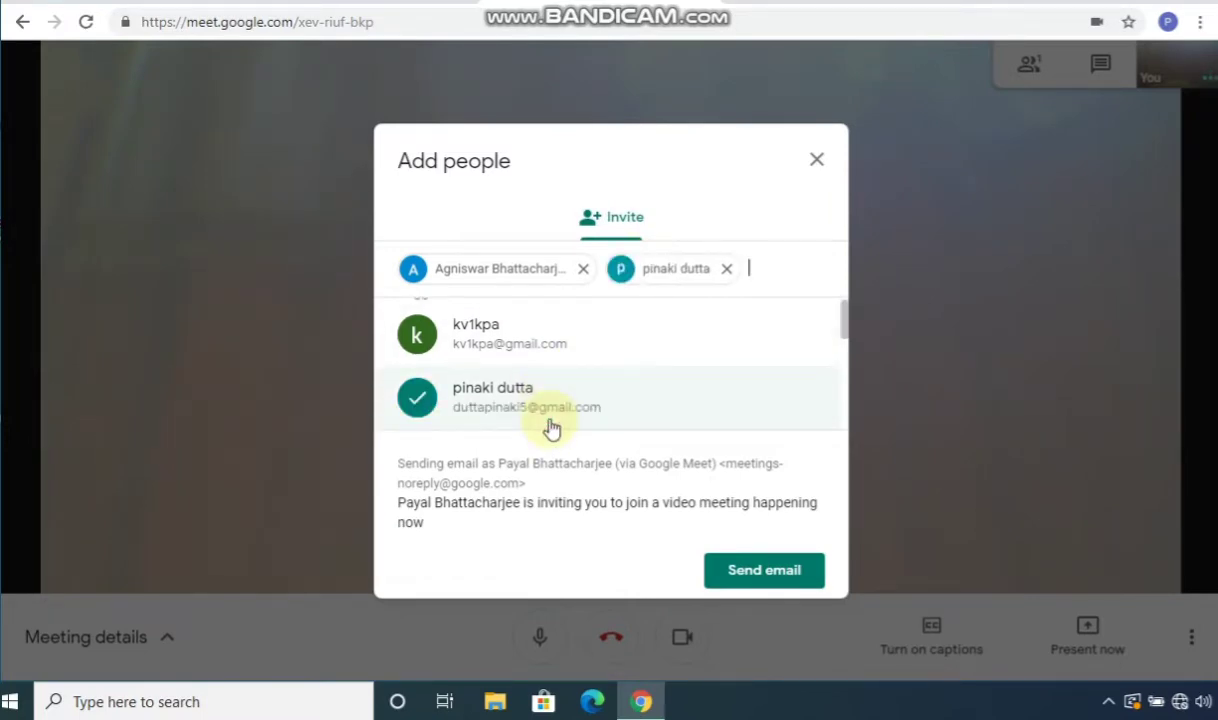
pyautogui.click(727, 272)
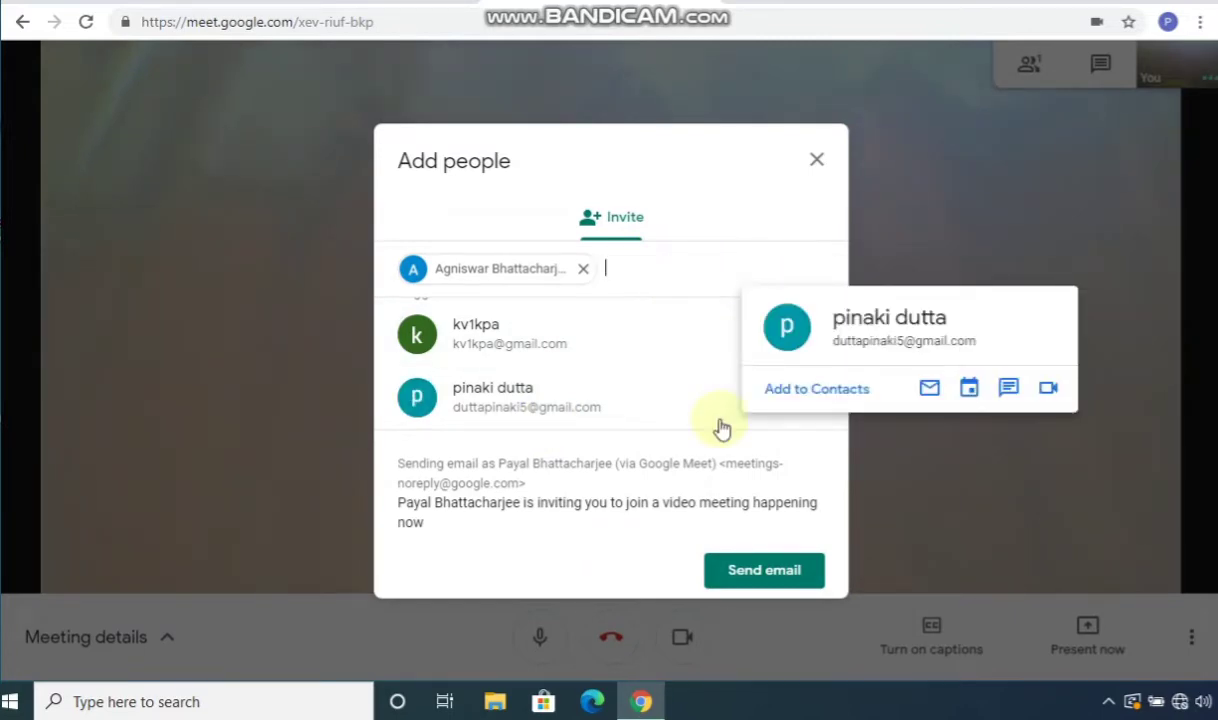
pyautogui.click(766, 572)
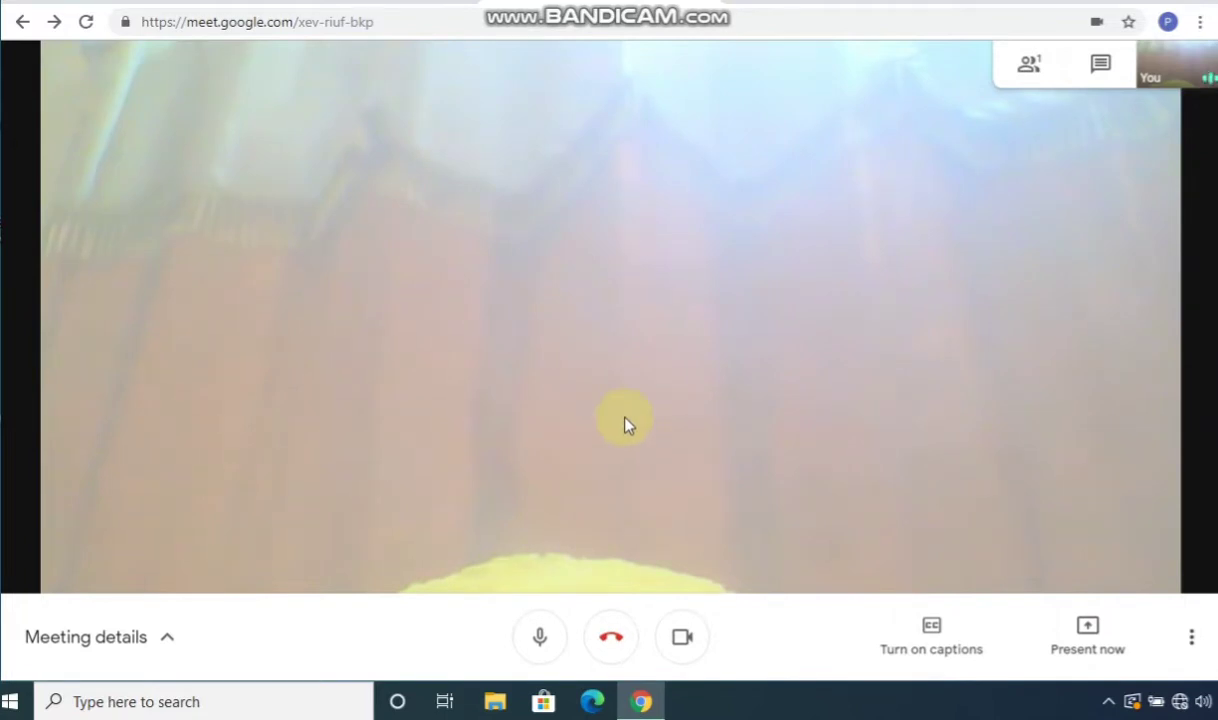
# Mute and unmute the microphone during the call, and switch the camera off and on again
pyautogui.click(539, 637)
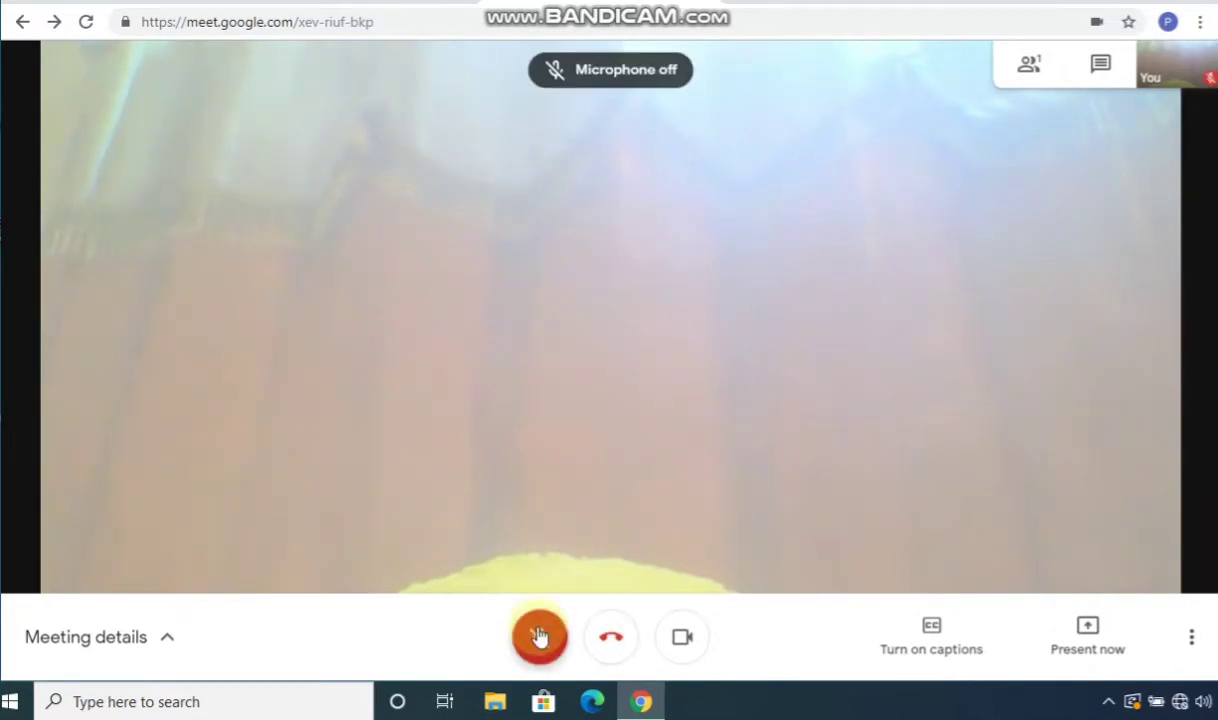
pyautogui.click(539, 637)
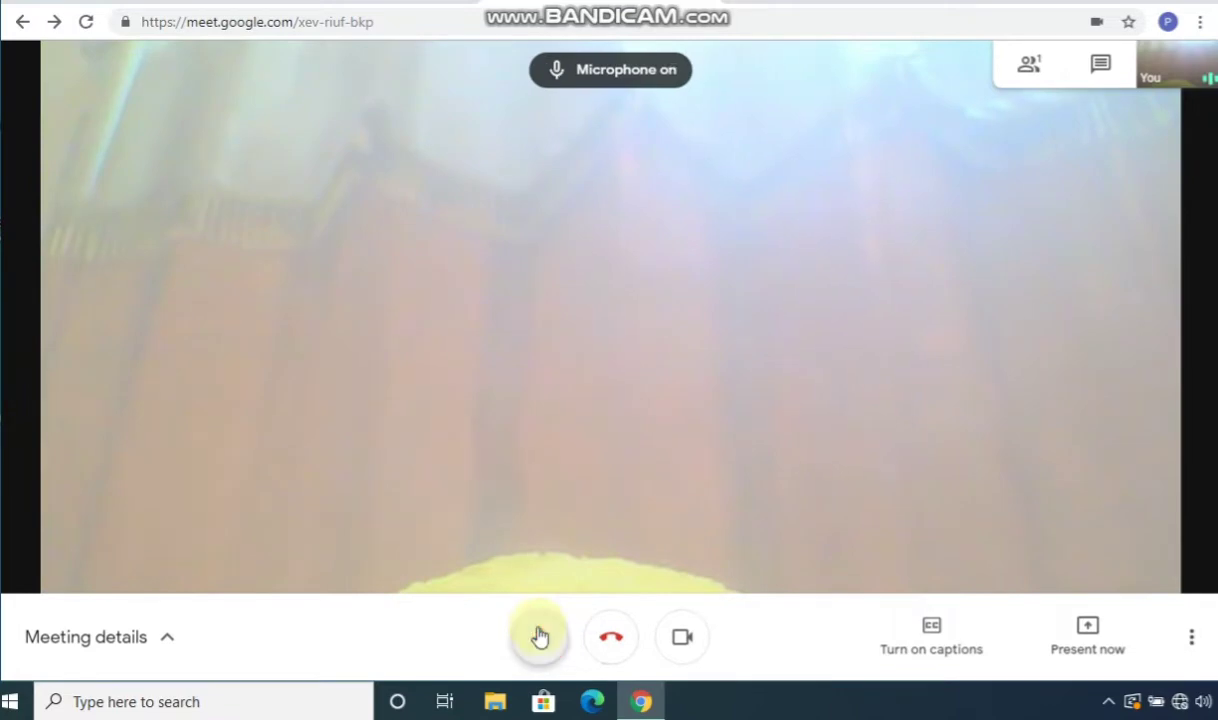
pyautogui.click(677, 638)
pyautogui.click(677, 638)
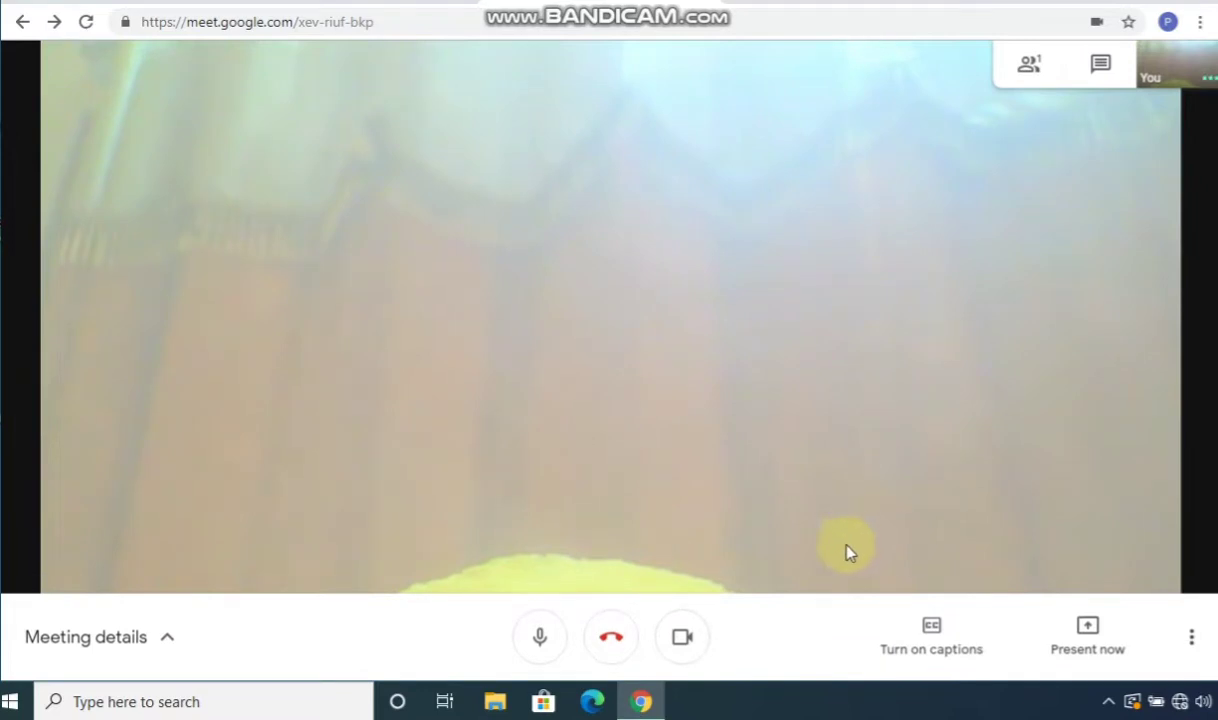
# Turn on live captions for the meeting and turn them off again after trying them
pyautogui.click(938, 640)
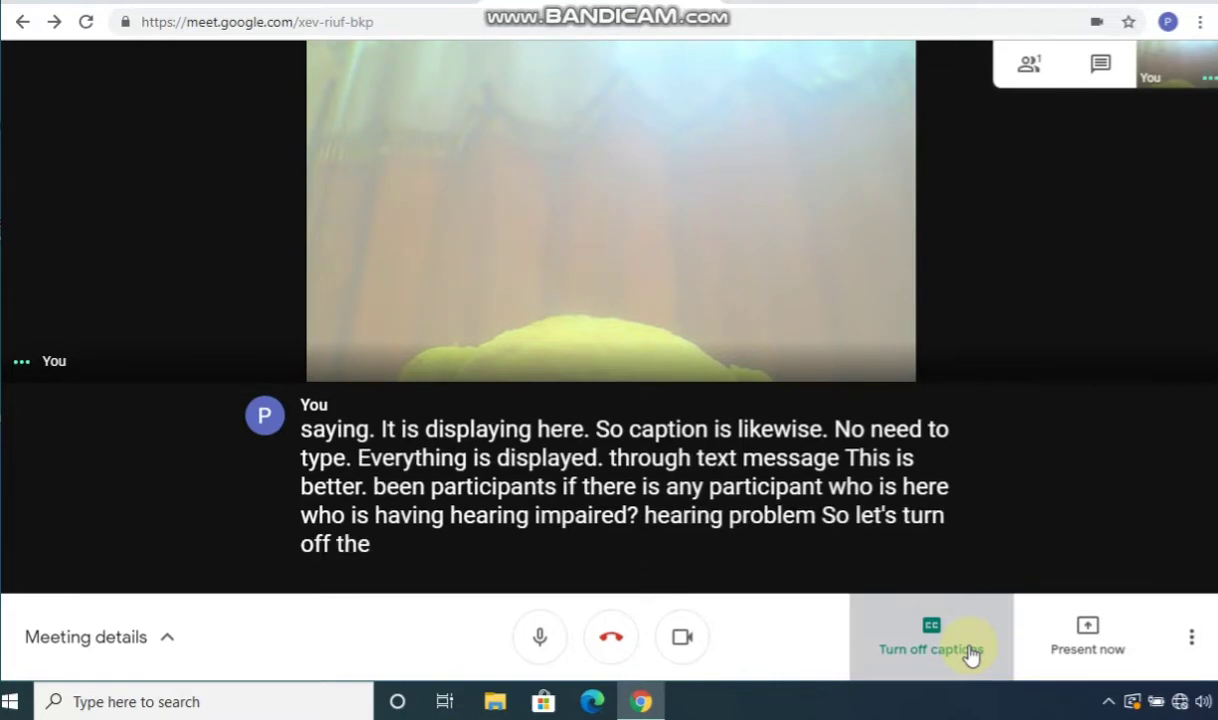
pyautogui.click(970, 652)
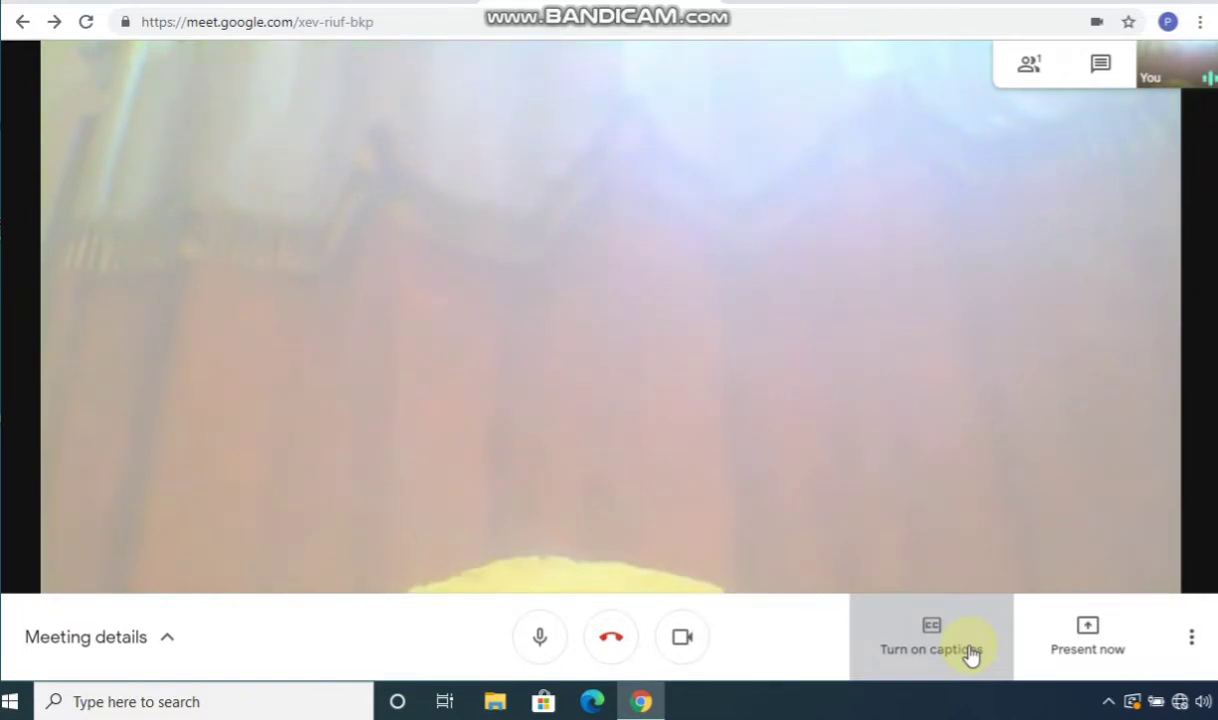
# View the participant list, send the chat message "hello all" to everyone, and close the meeting details
pyautogui.click(1028, 66)
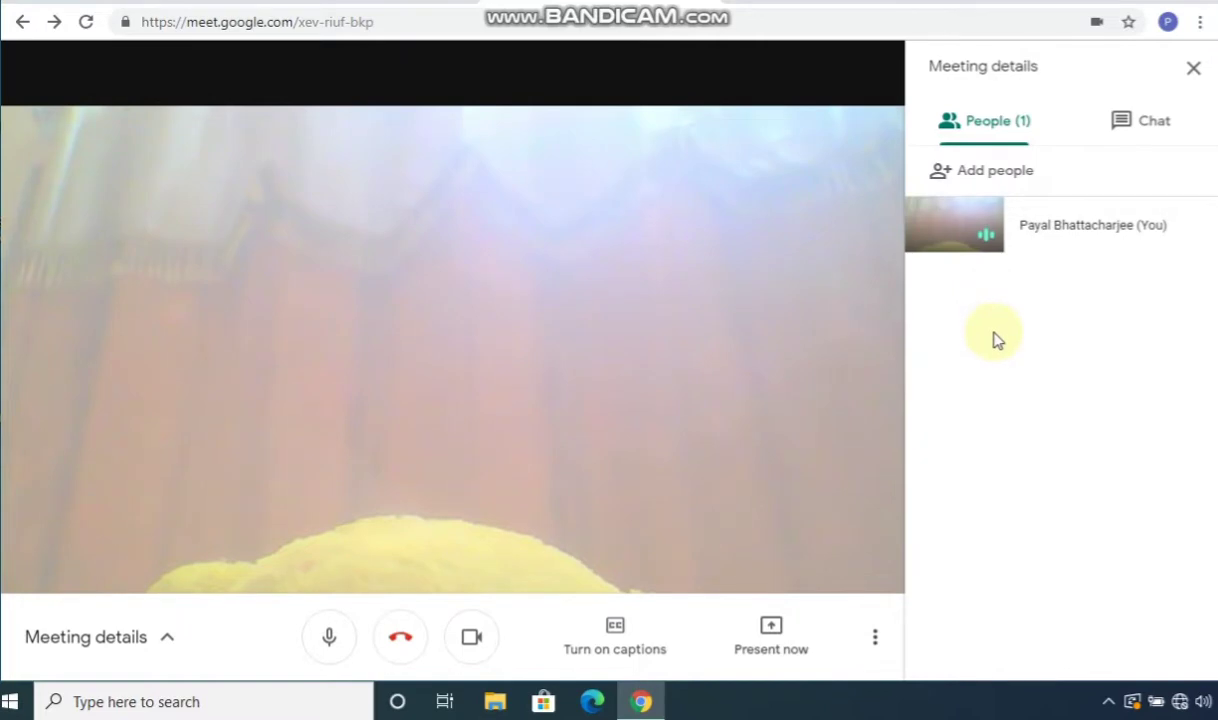
pyautogui.click(1128, 130)
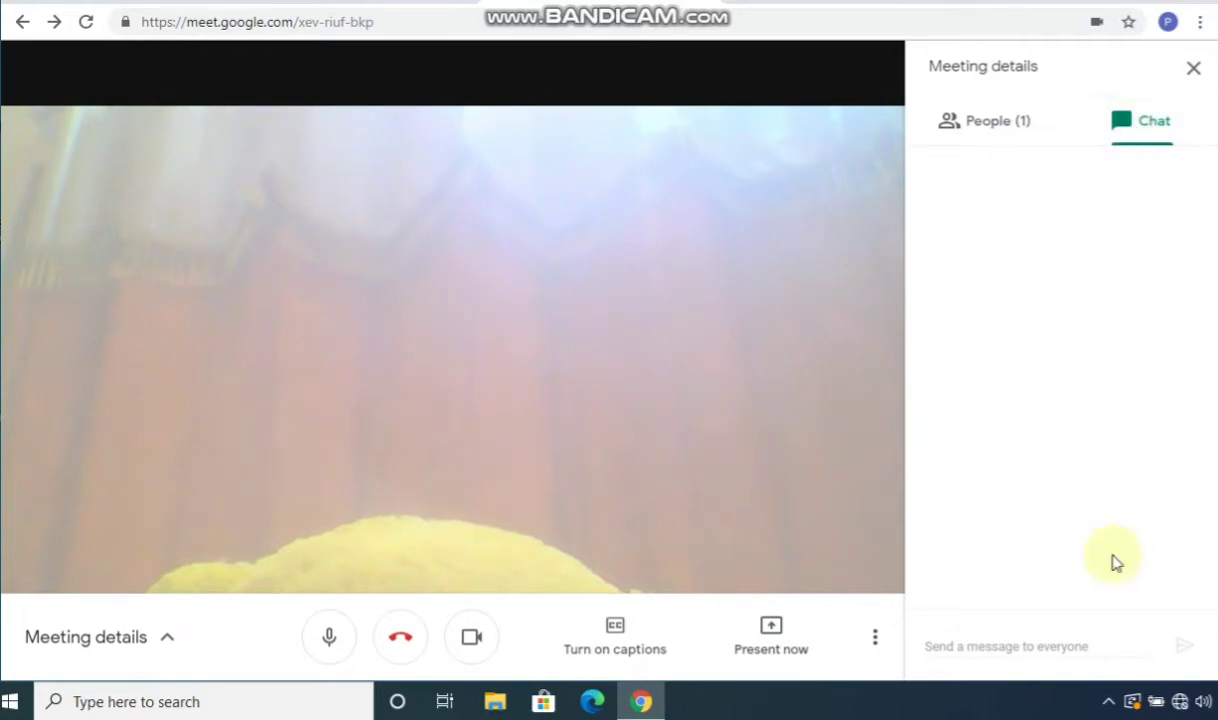
pyautogui.click(1002, 644)
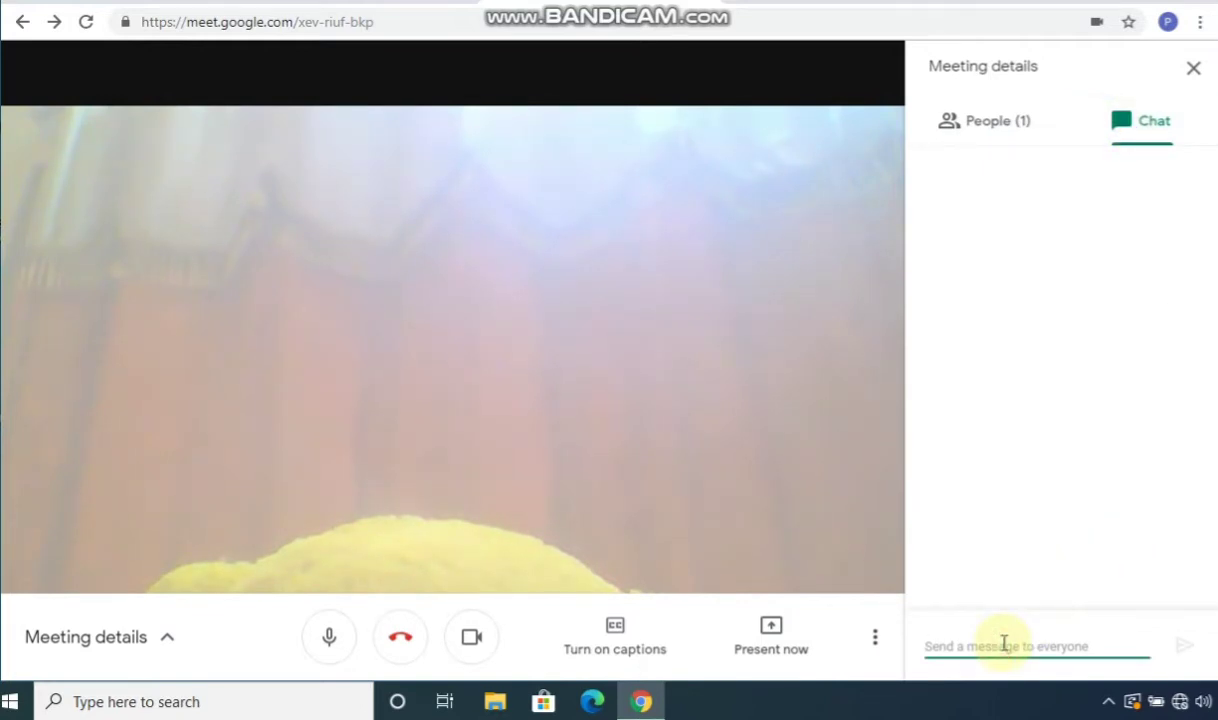
pyautogui.write('hello all')
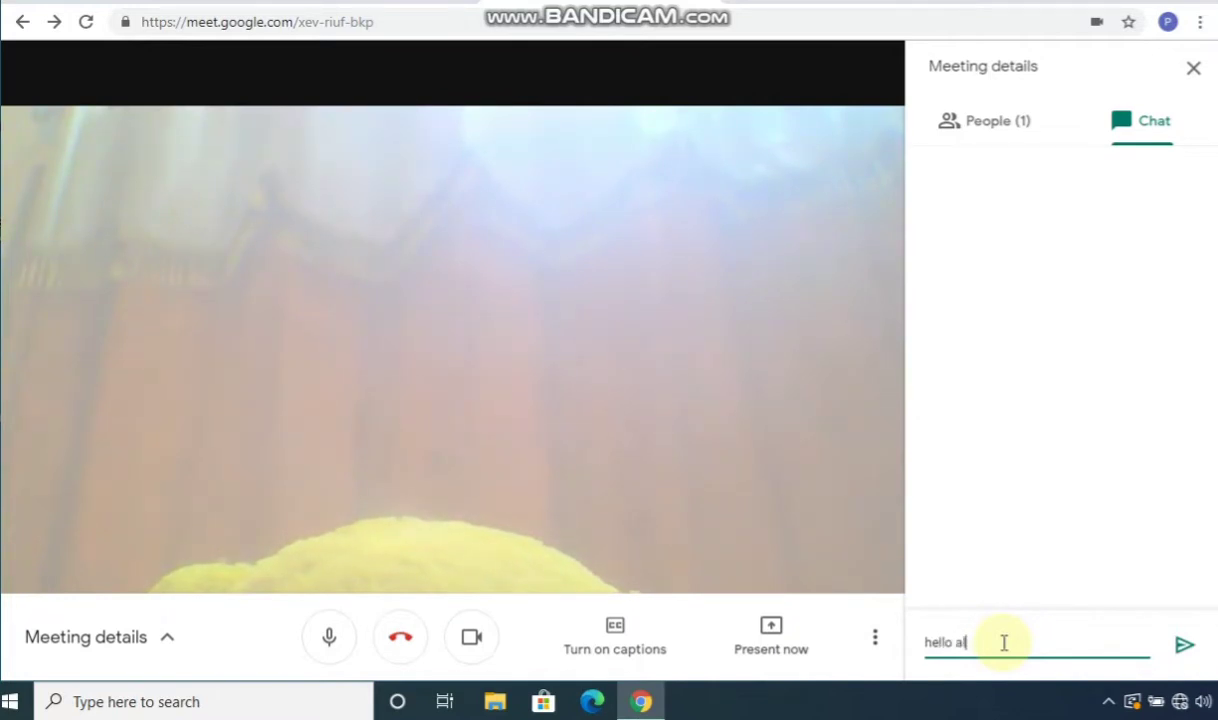
pyautogui.click(1184, 651)
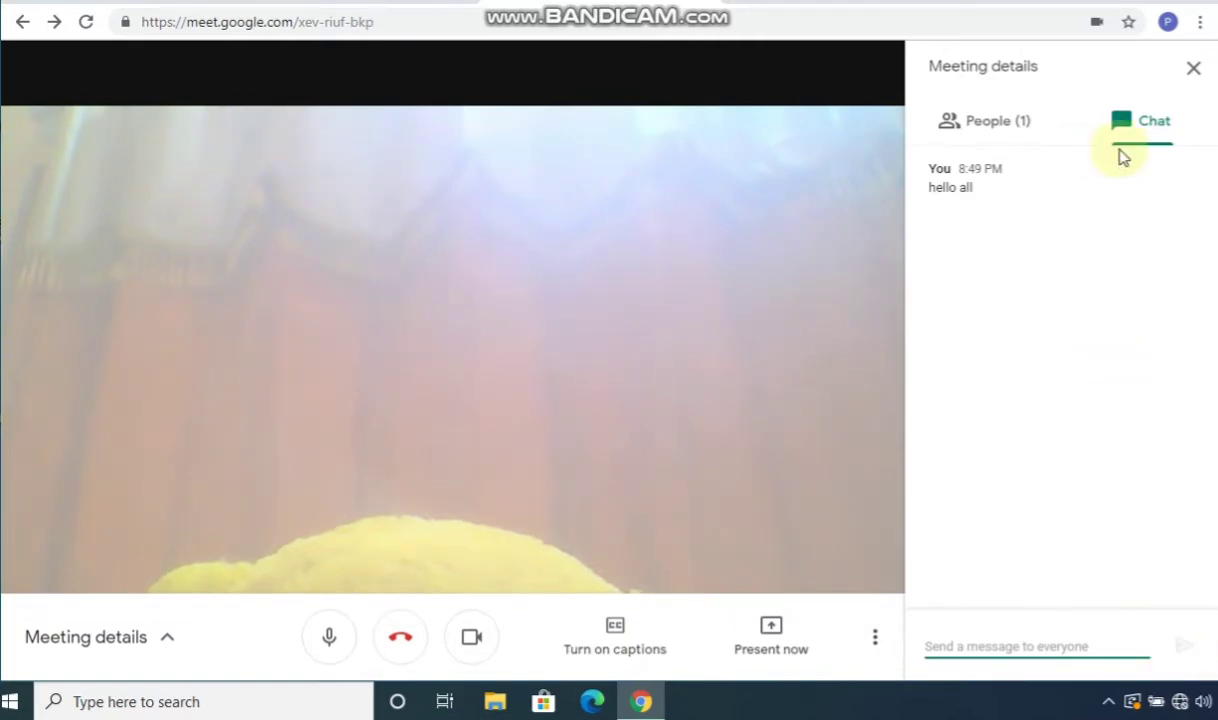
pyautogui.click(1198, 68)
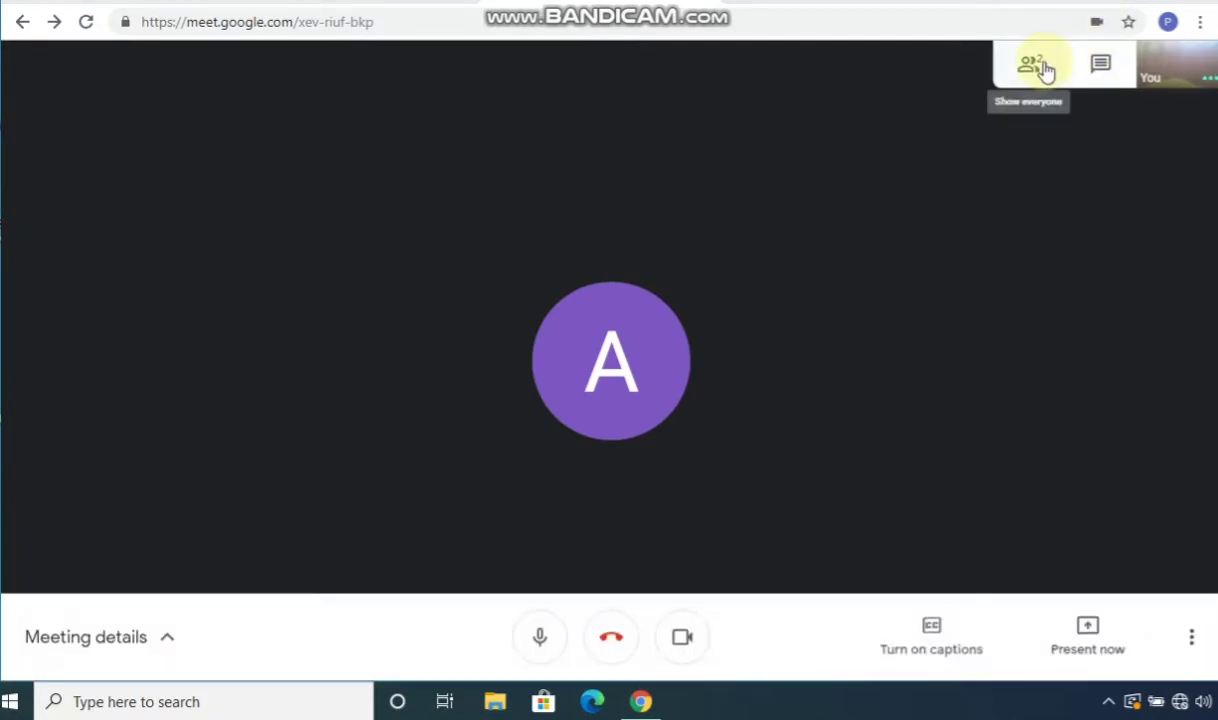
# Show the participant list again and try pinning the participants, leaving your own video pinned to the main view
pyautogui.click(1043, 68)
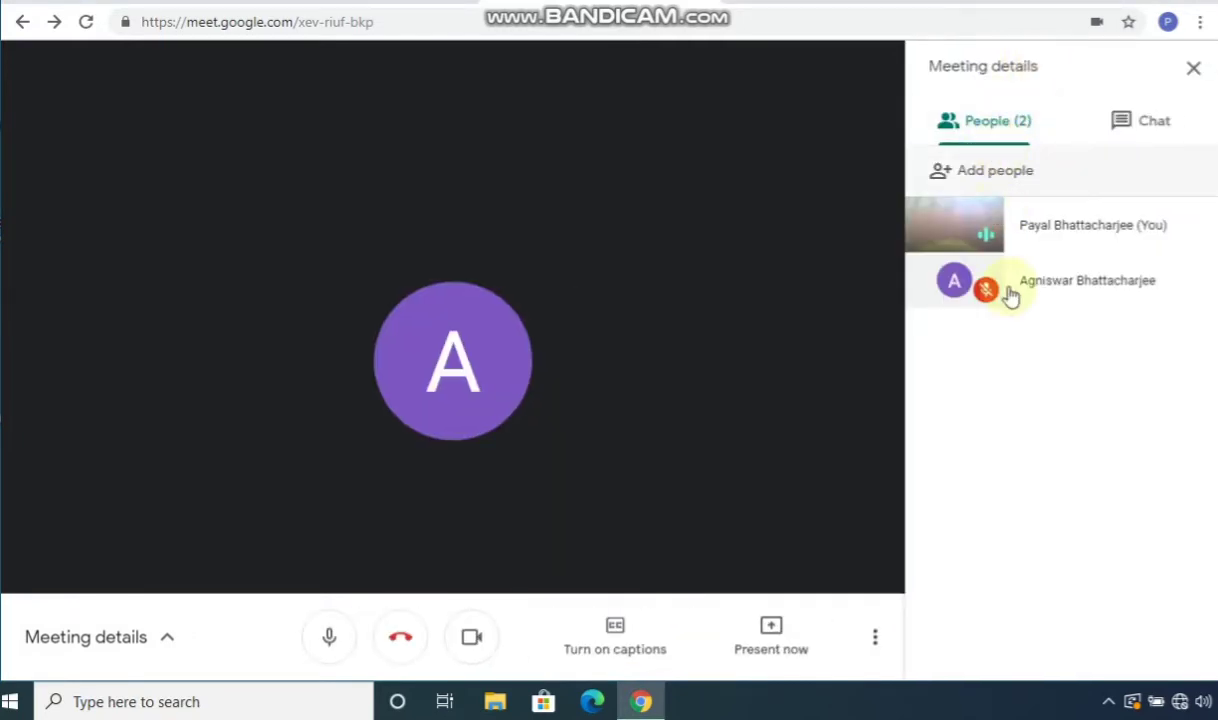
pyautogui.moveTo(1033, 290)
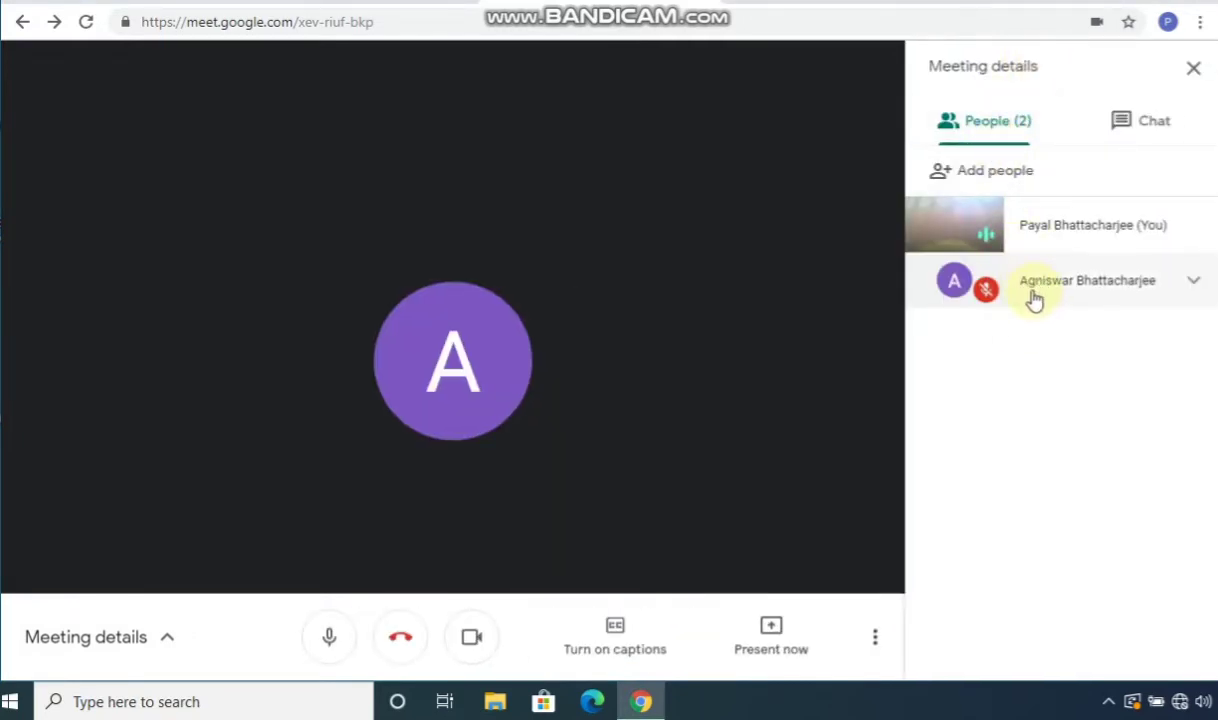
pyautogui.click(979, 287)
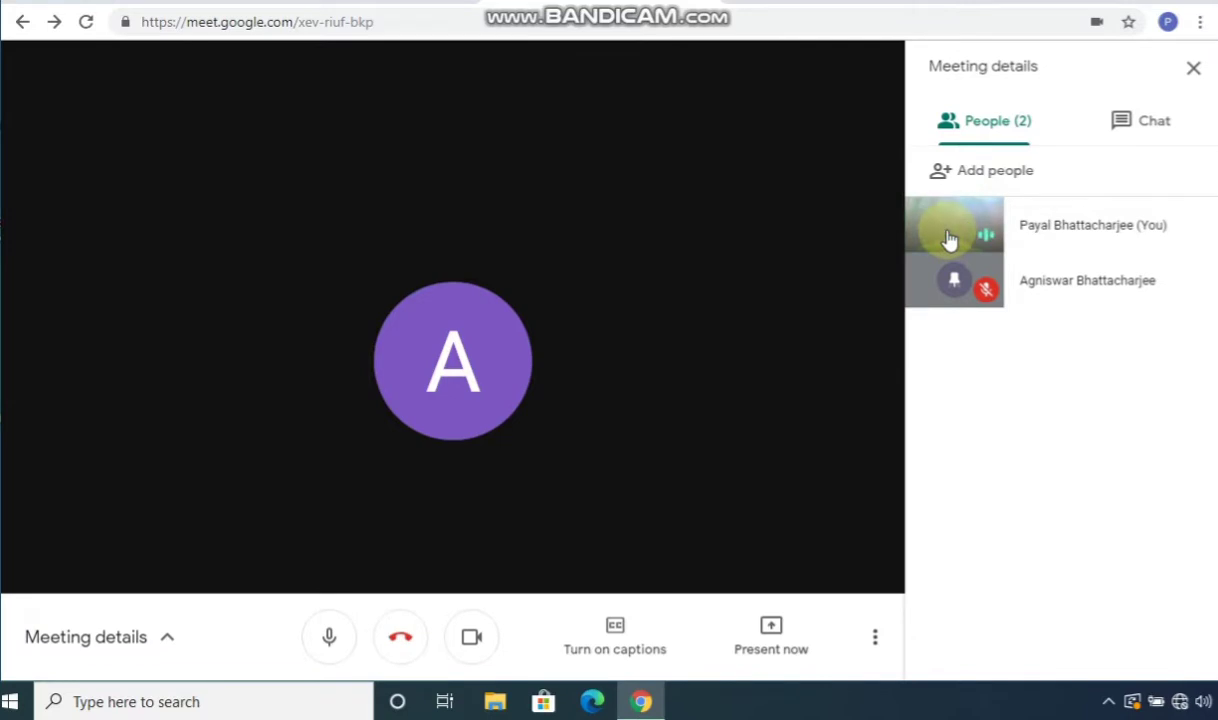
pyautogui.click(950, 238)
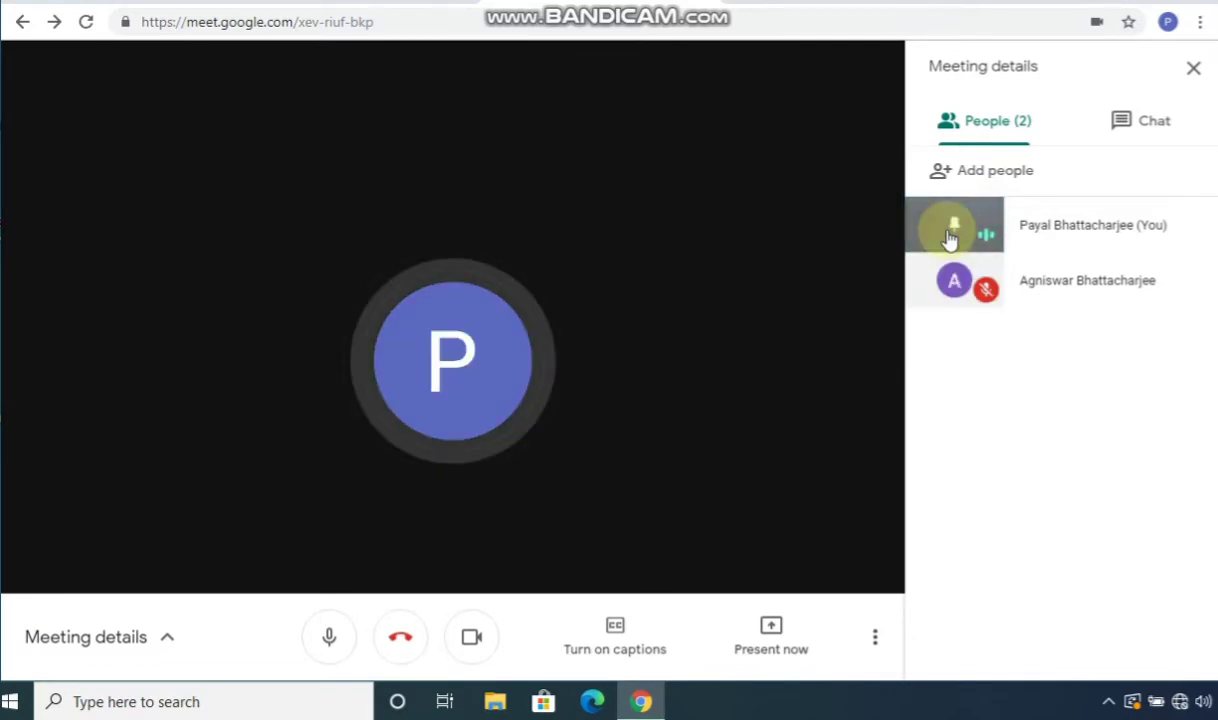
pyautogui.click(950, 238)
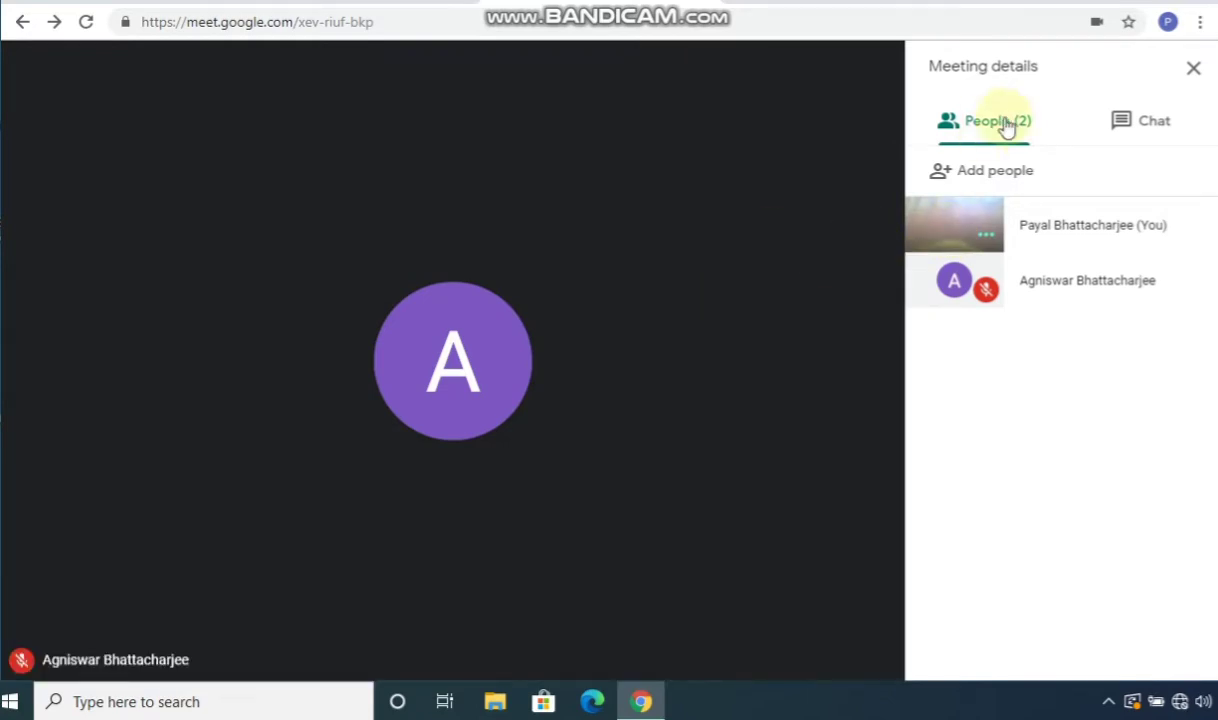
pyautogui.click(937, 242)
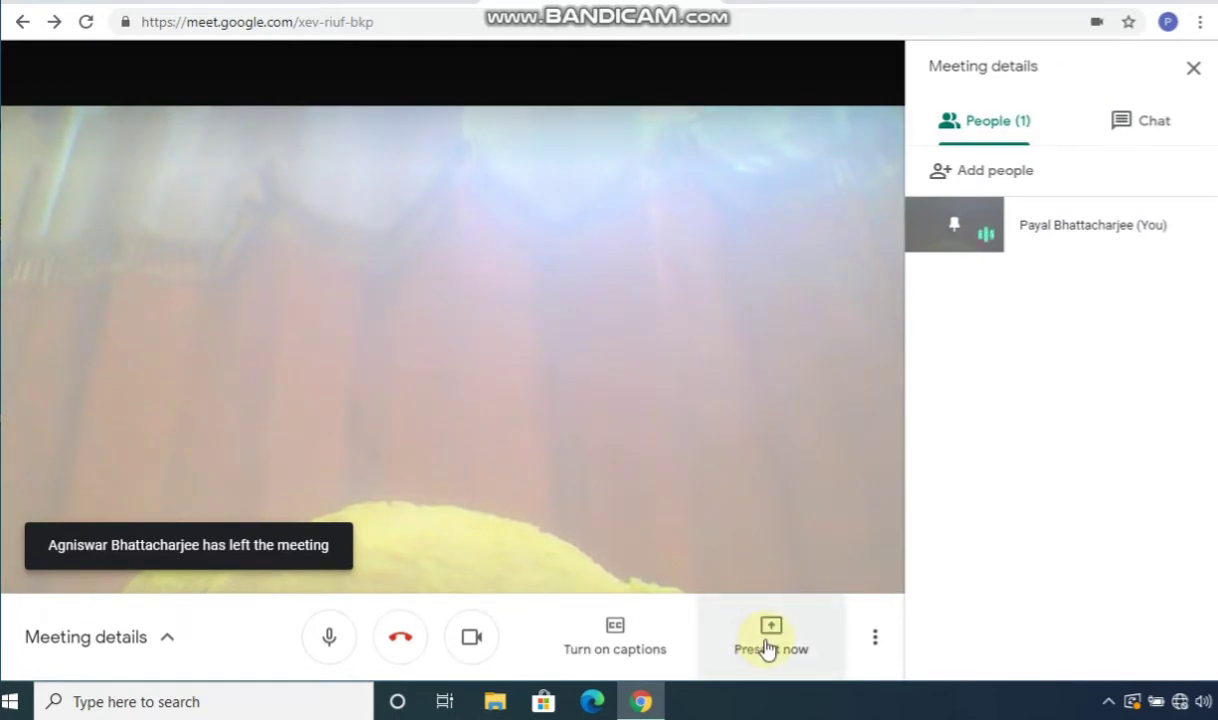
# Turn the camera off in the ongoing meeting
pyautogui.click(471, 640)
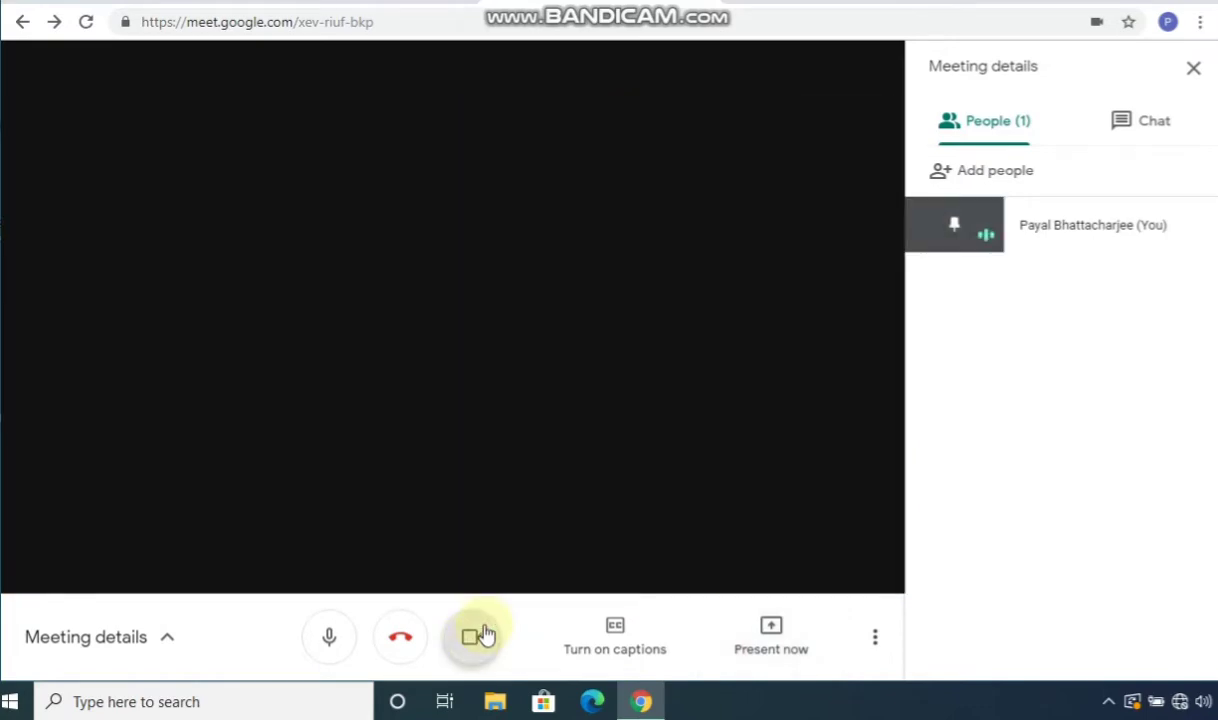
pyautogui.click(771, 627)
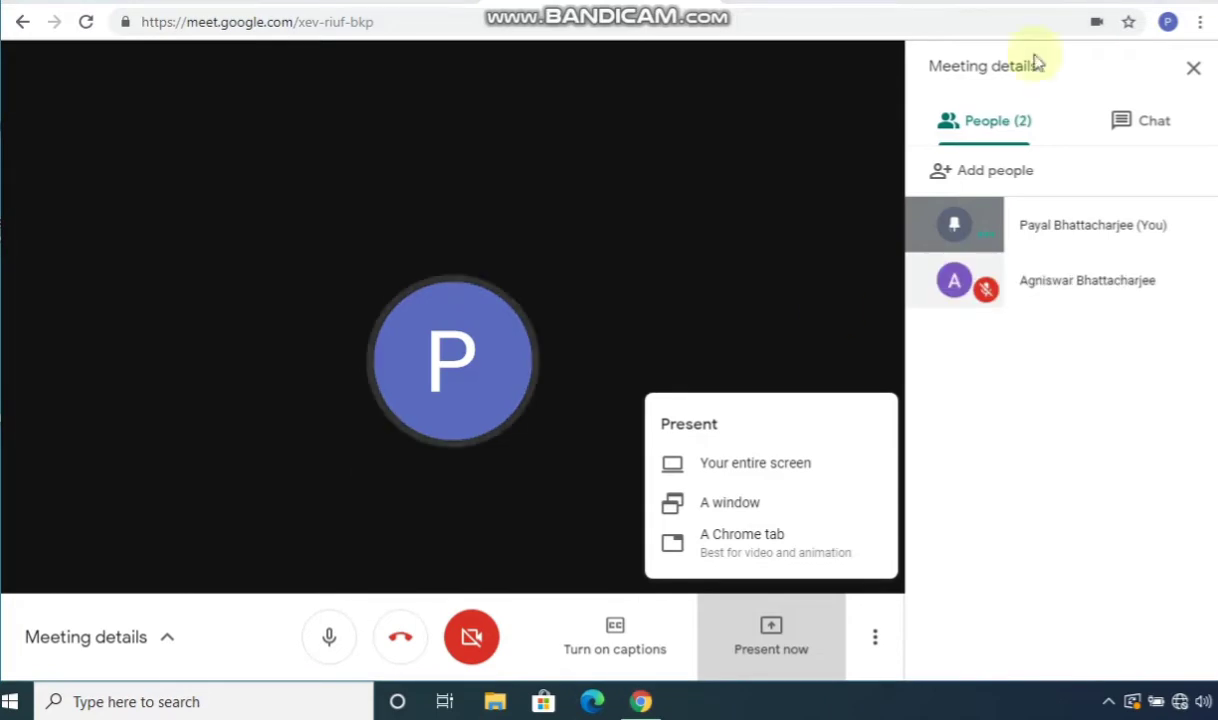
pyautogui.click(734, 507)
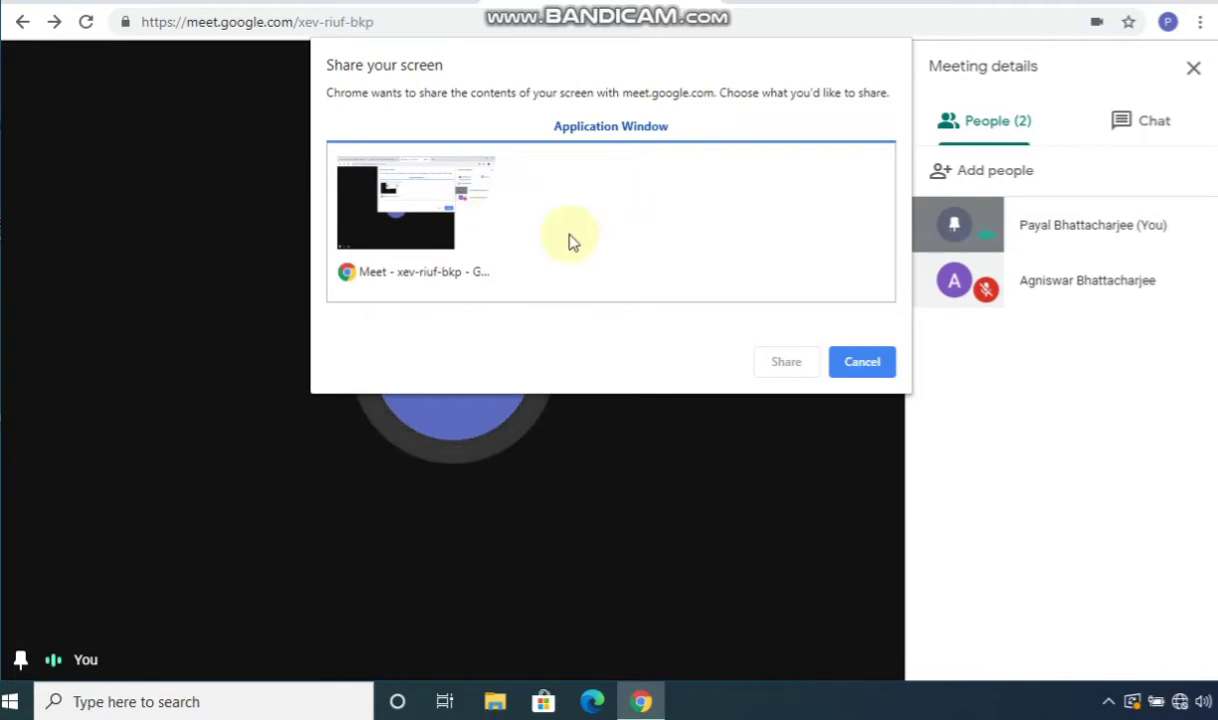
pyautogui.click(860, 364)
# Start presenting your entire screen to the meeting and hide the screen-sharing notification bar
pyautogui.moveTo(707, 633)
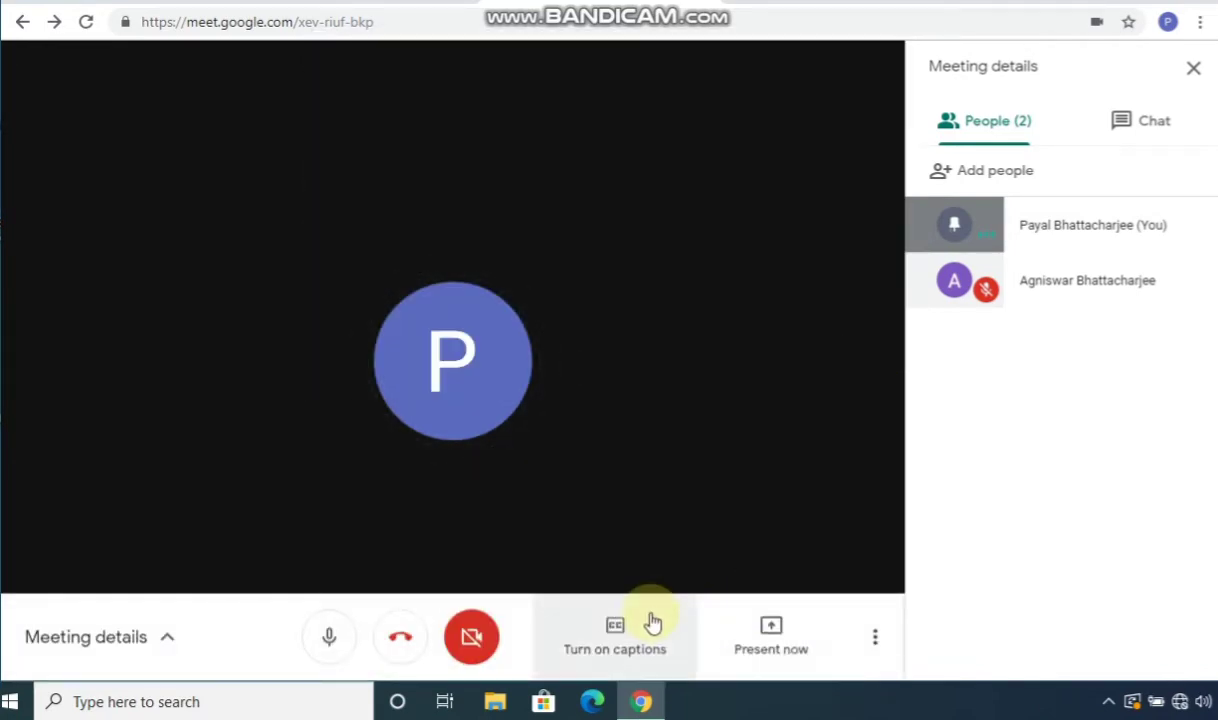
pyautogui.click(771, 631)
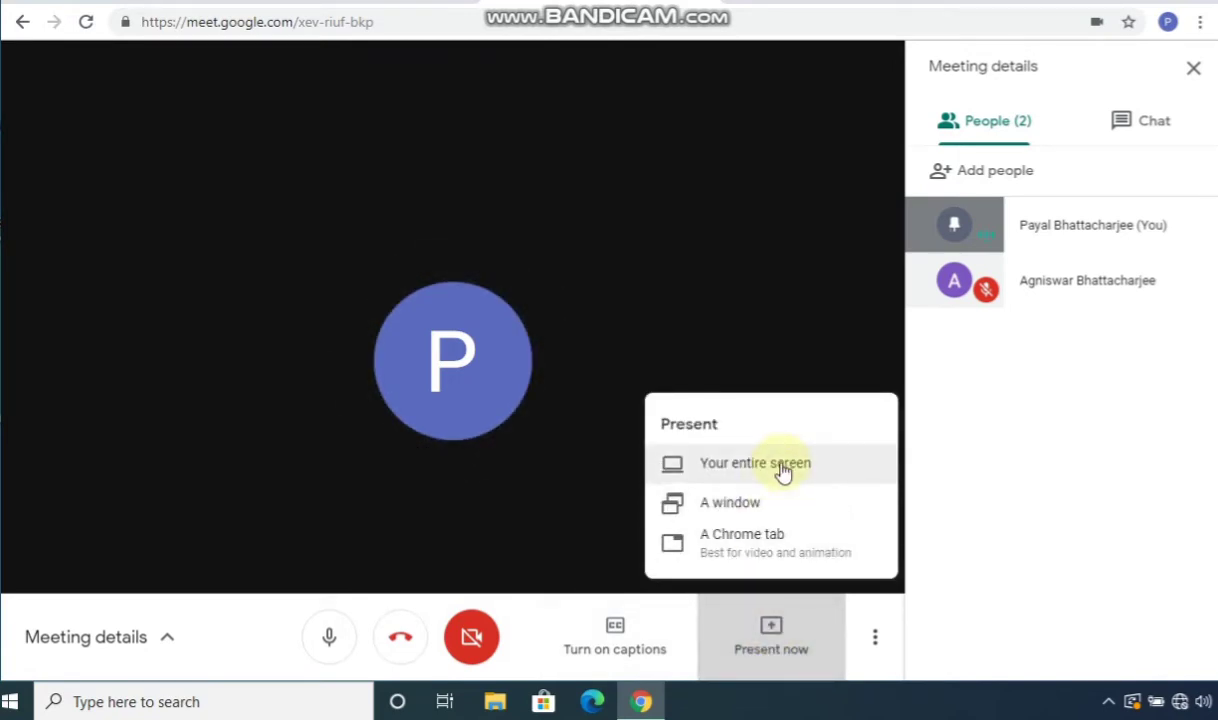
pyautogui.click(783, 472)
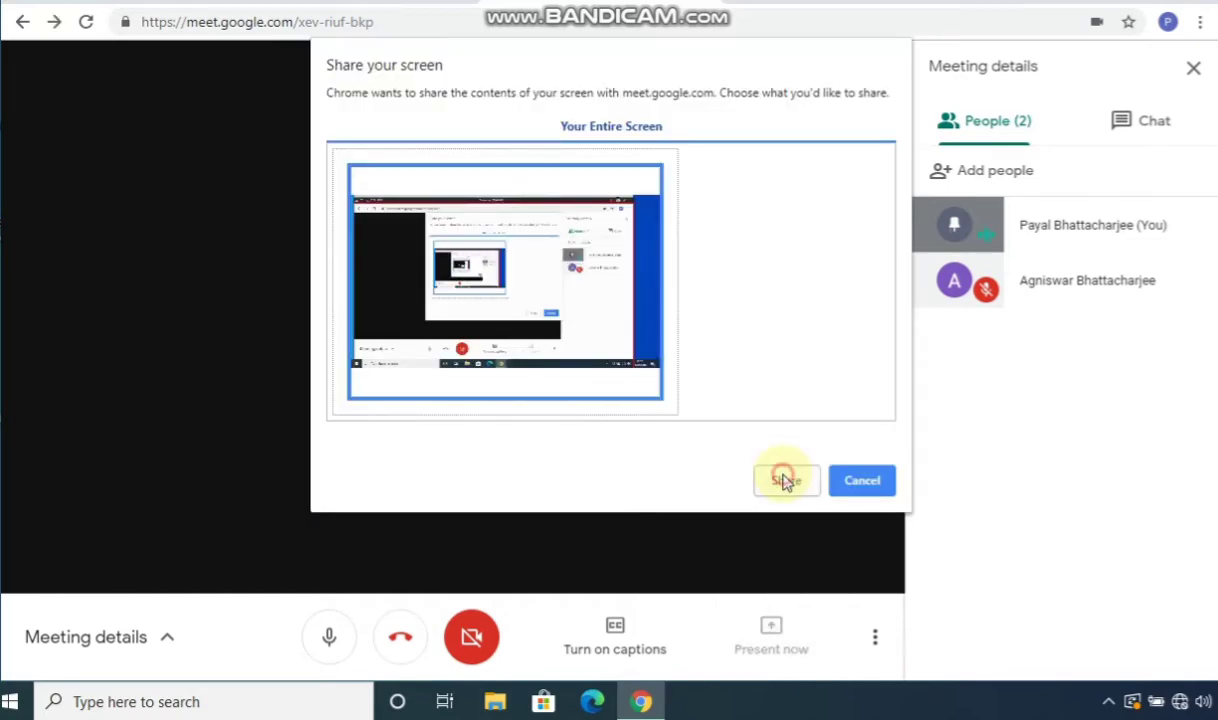
pyautogui.click(785, 480)
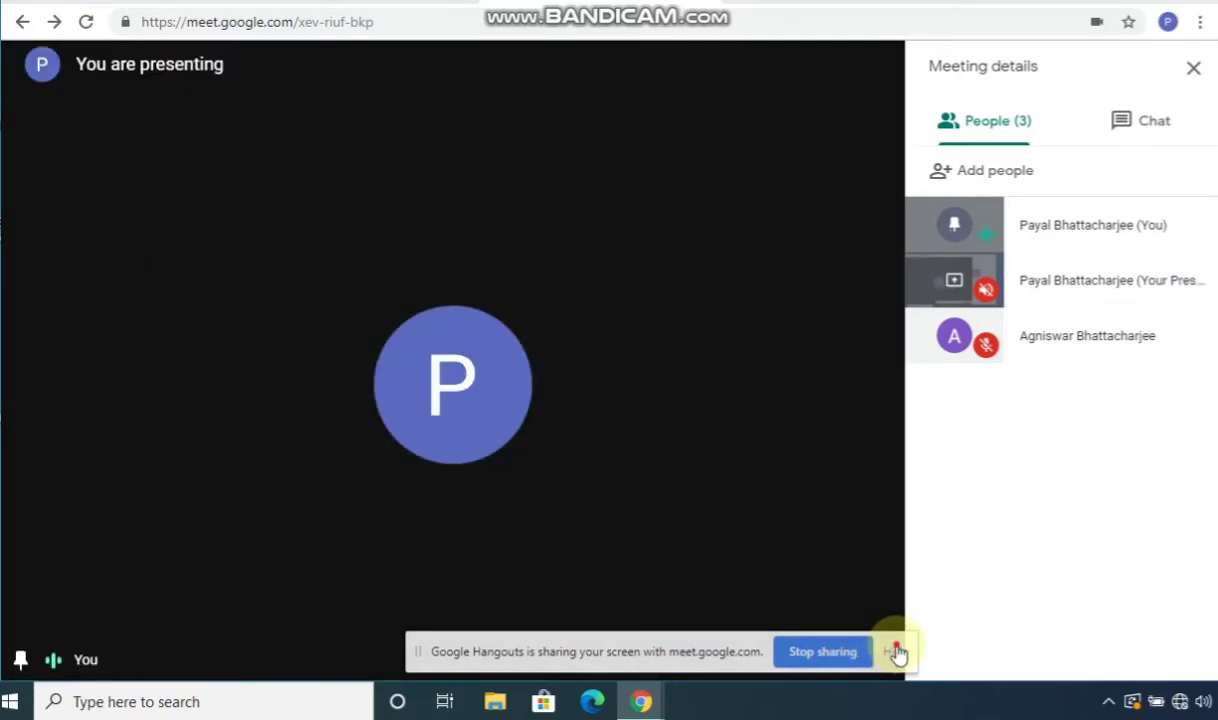
pyautogui.click(897, 652)
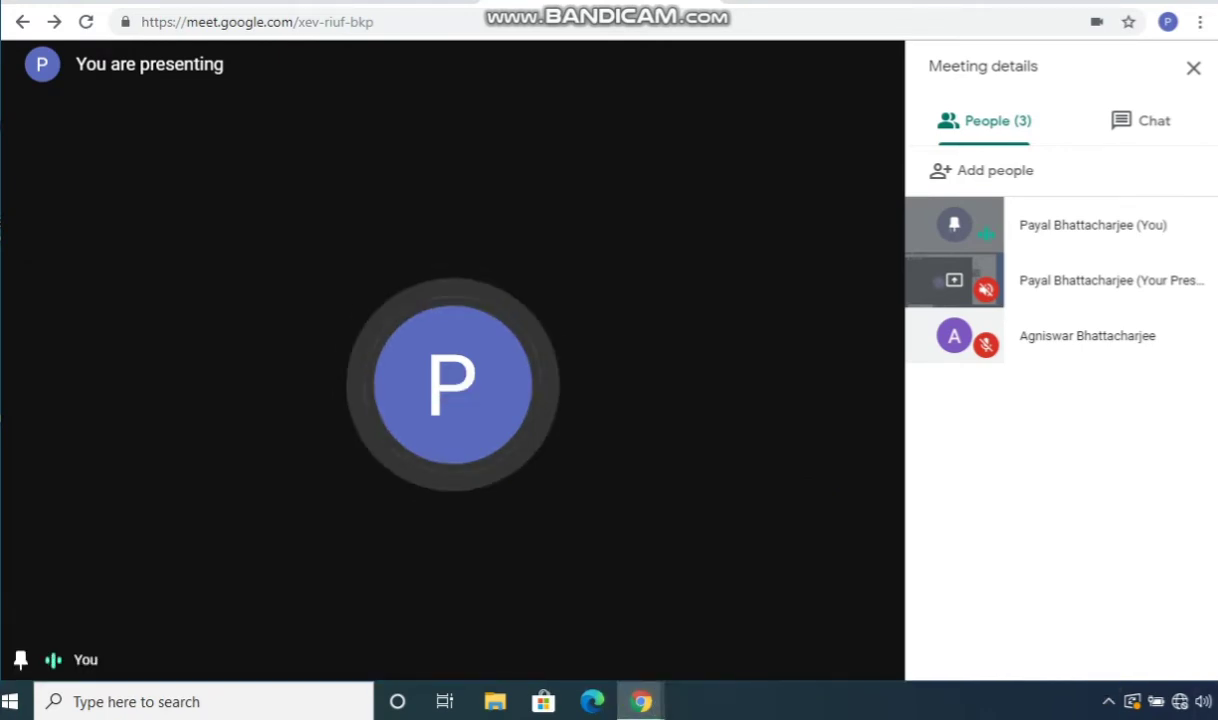
# Switch to the desktop and open the presentation "INTRODUCTION TO PYTHON" while the screen is being shared
pyautogui.click(1216, 707)
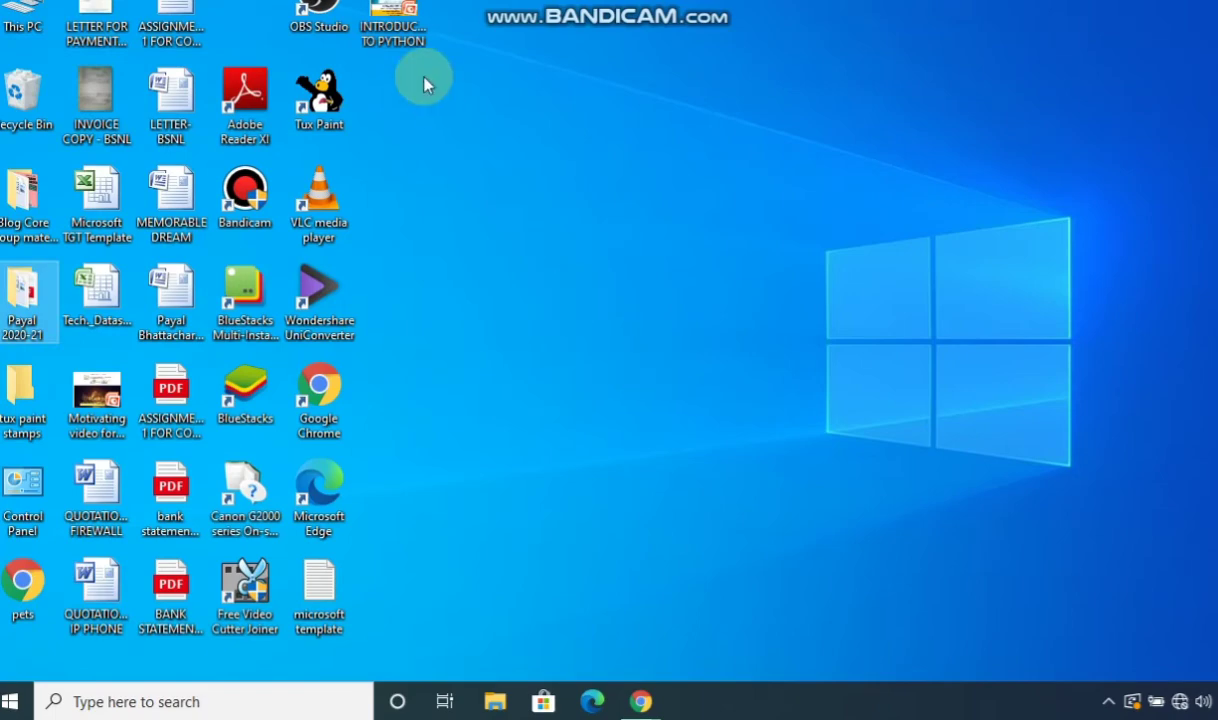
pyautogui.click(393, 25)
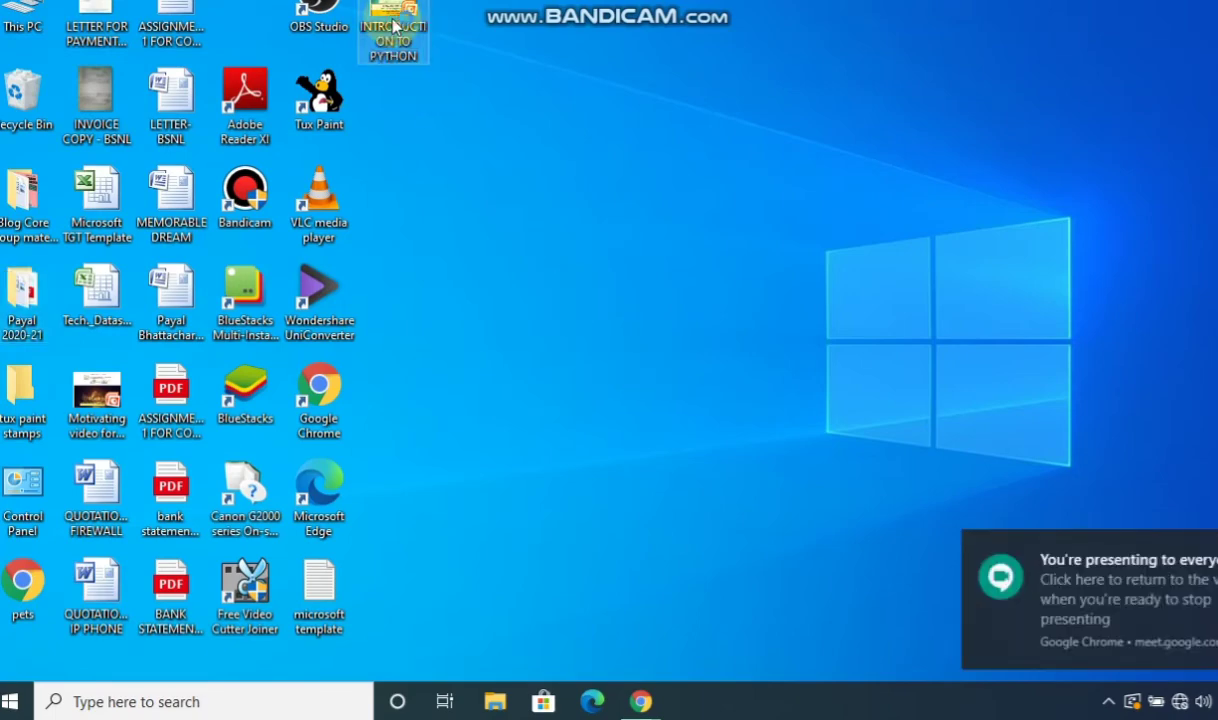
pyautogui.doubleClick(393, 25)
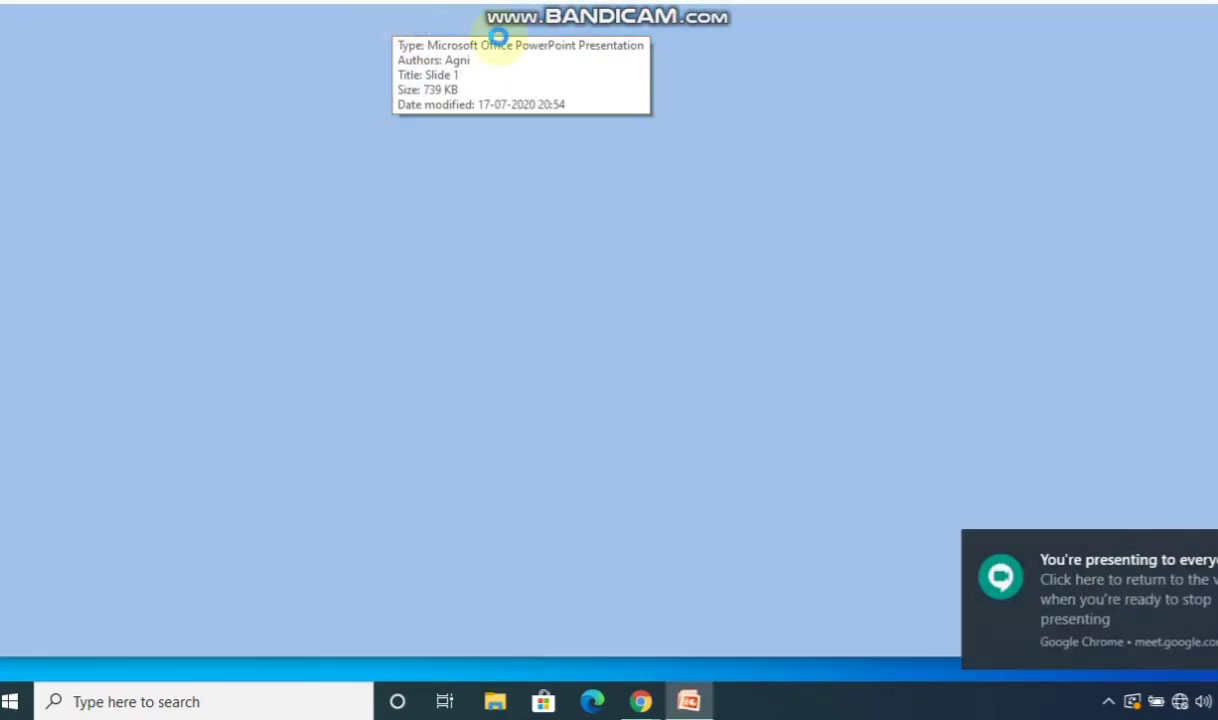
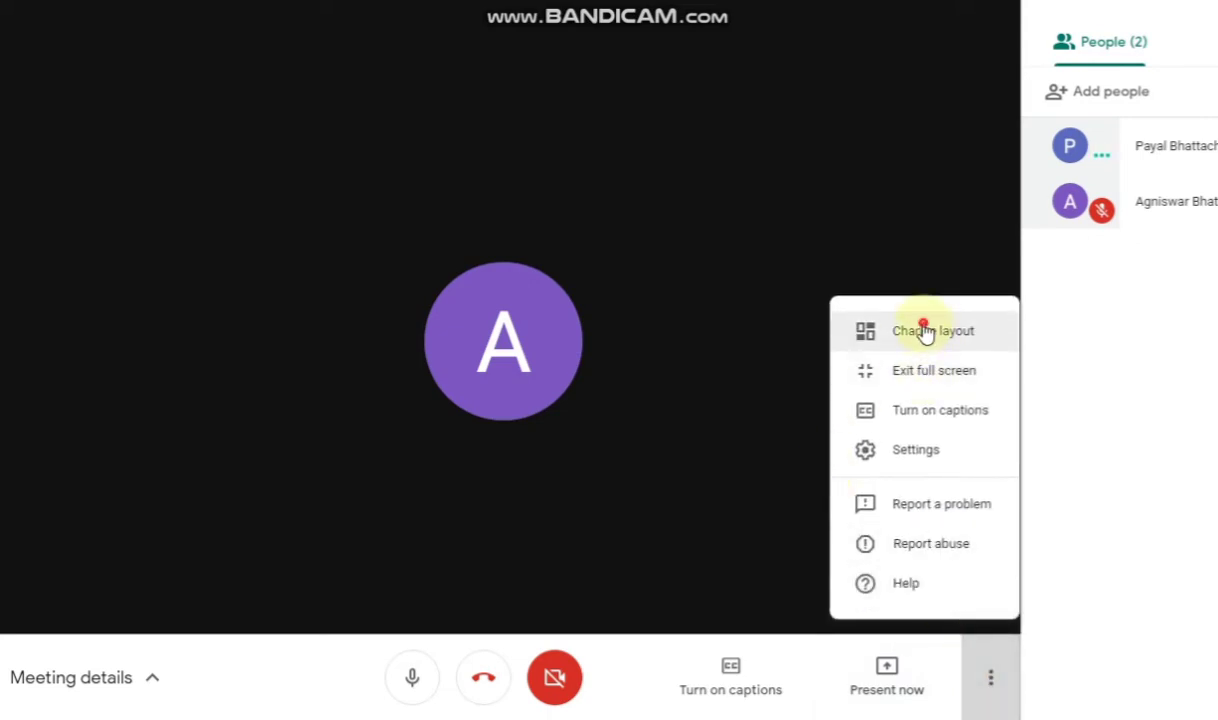
# Change the meeting layout to Tiled
pyautogui.click(927, 336)
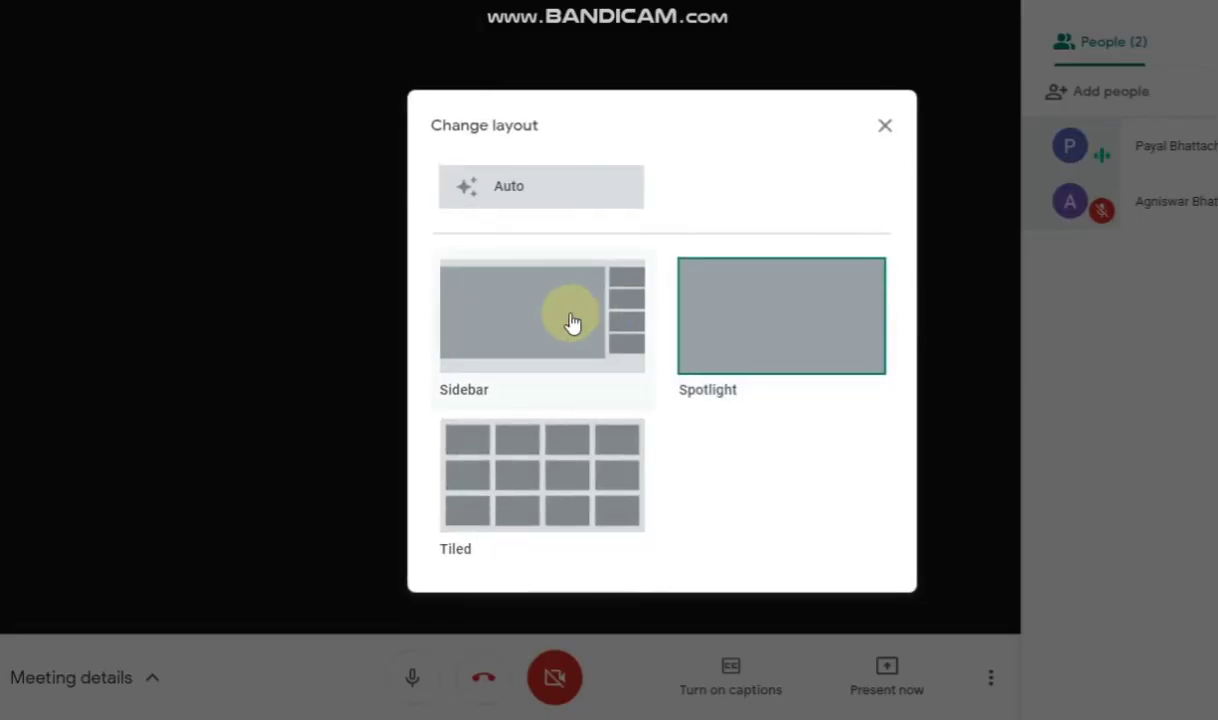
pyautogui.click(538, 470)
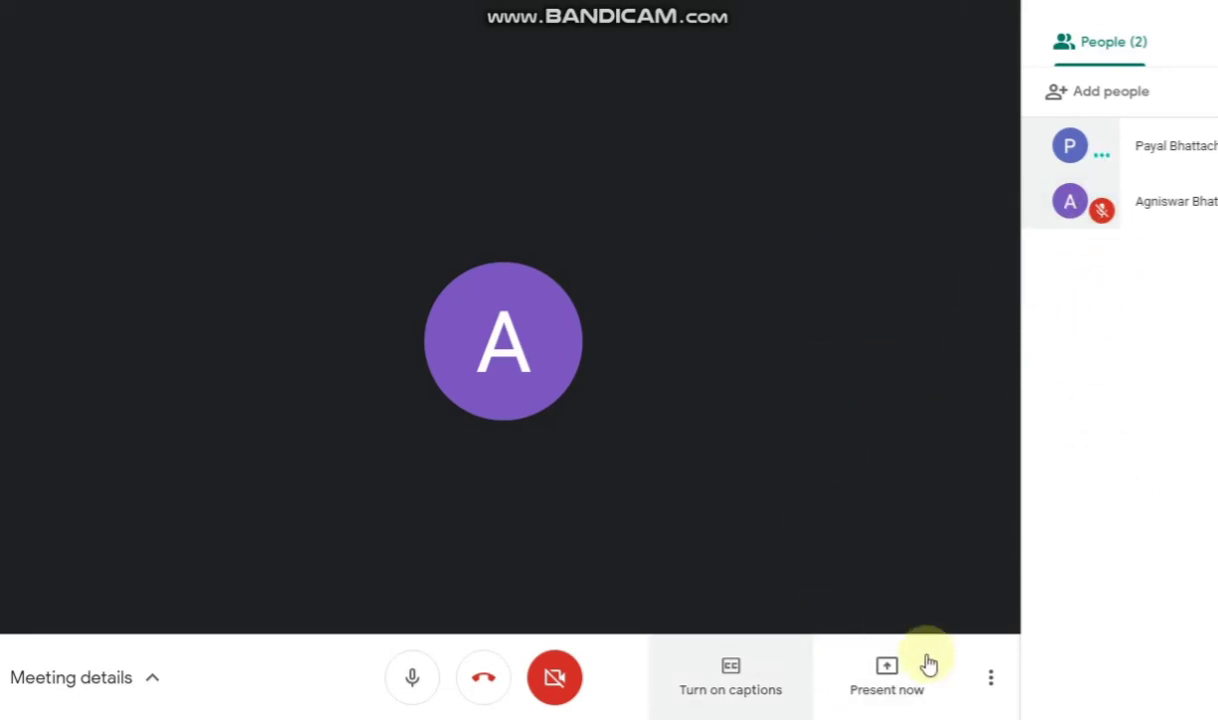
# Review the meeting's audio, video and general settings, including the microphone choice, and close the settings without changes
pyautogui.click(993, 671)
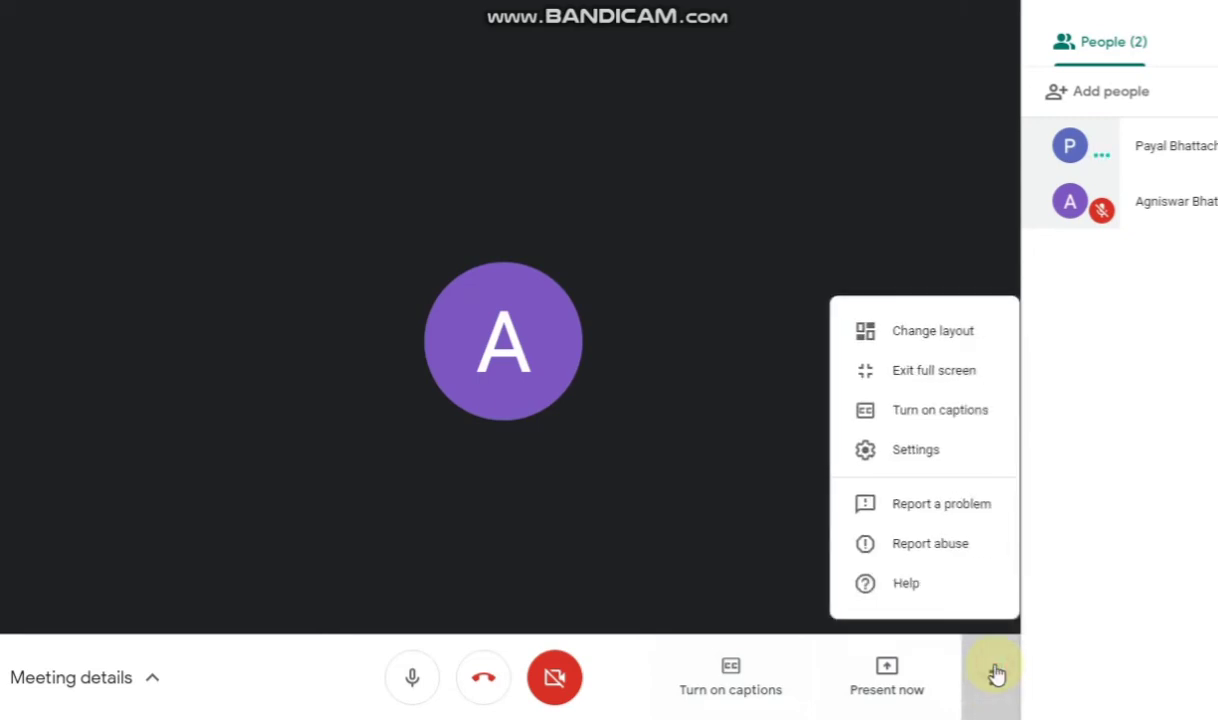
pyautogui.click(943, 454)
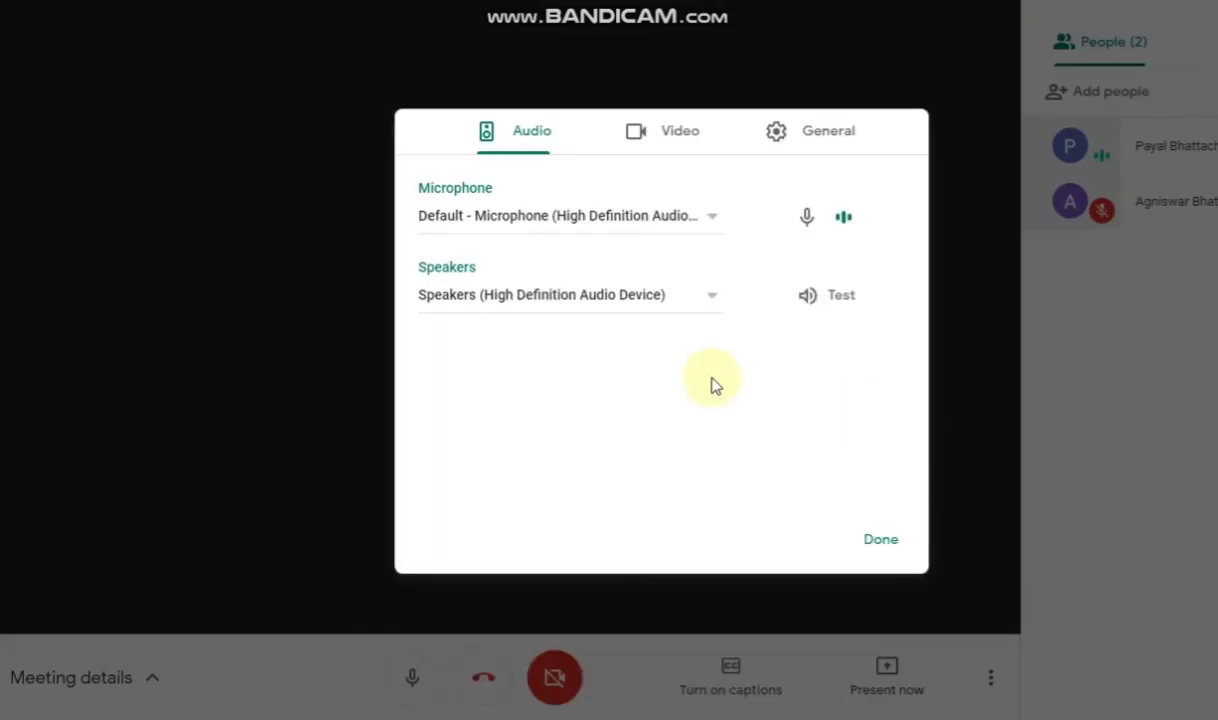
pyautogui.click(658, 137)
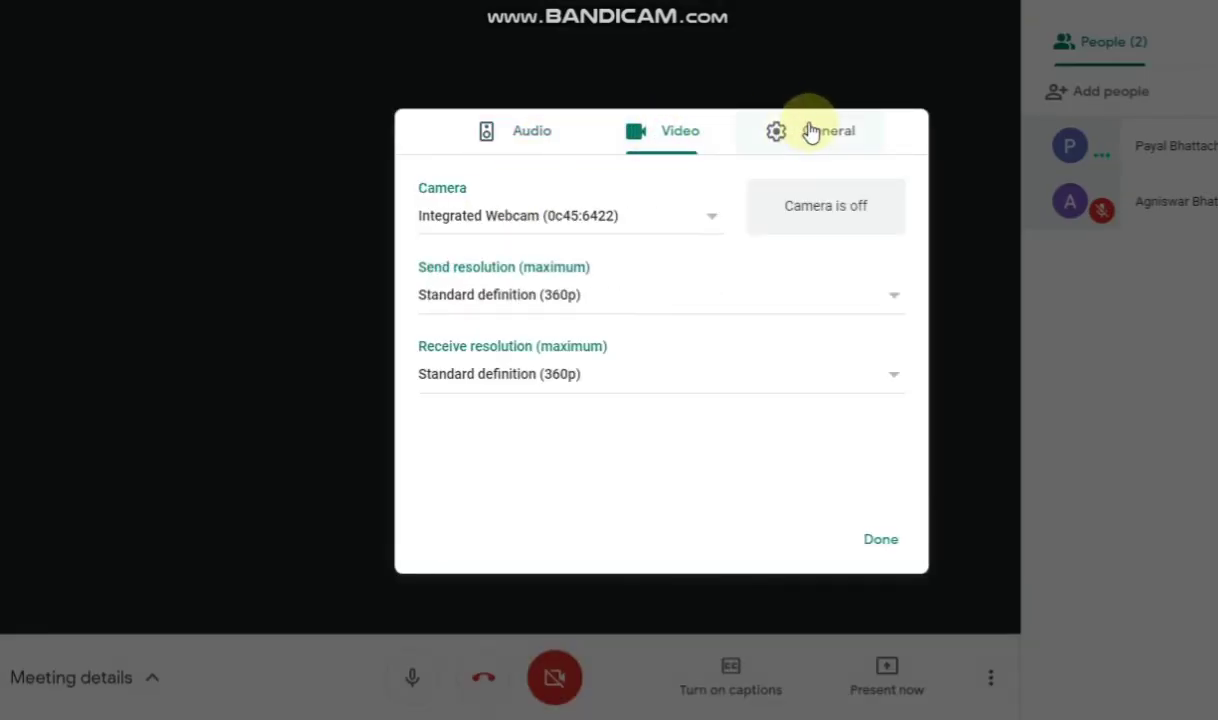
pyautogui.click(810, 131)
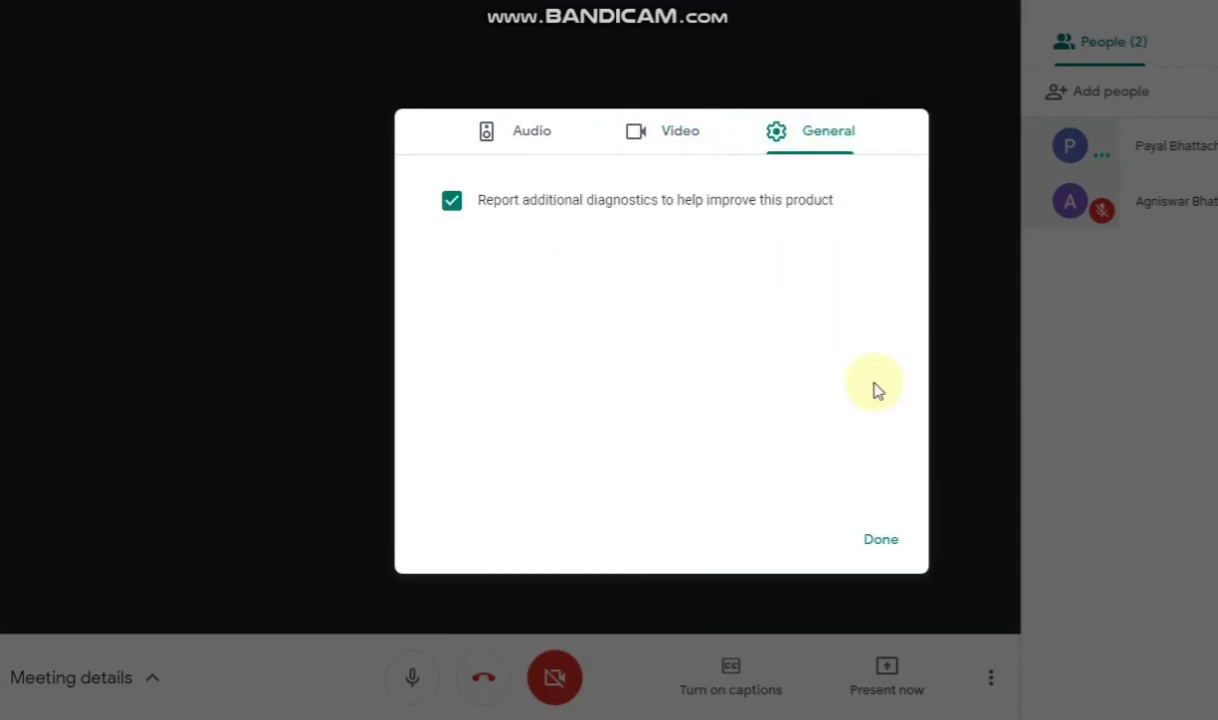
pyautogui.click(680, 136)
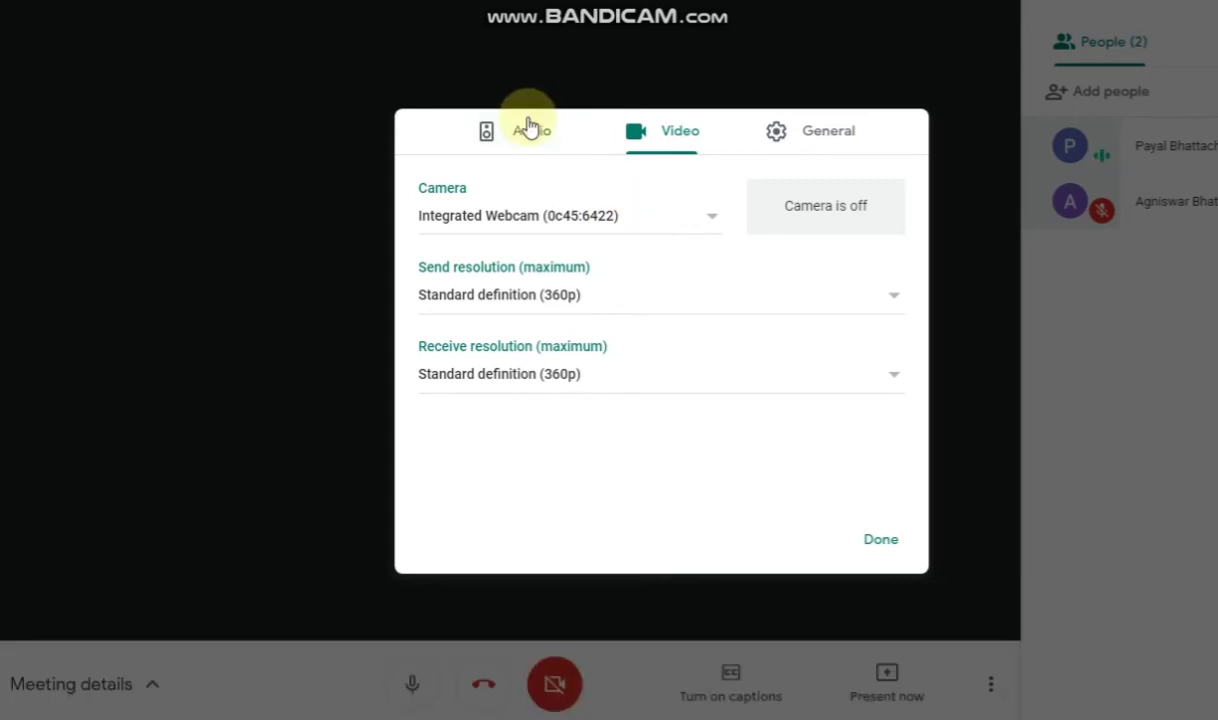
pyautogui.click(530, 128)
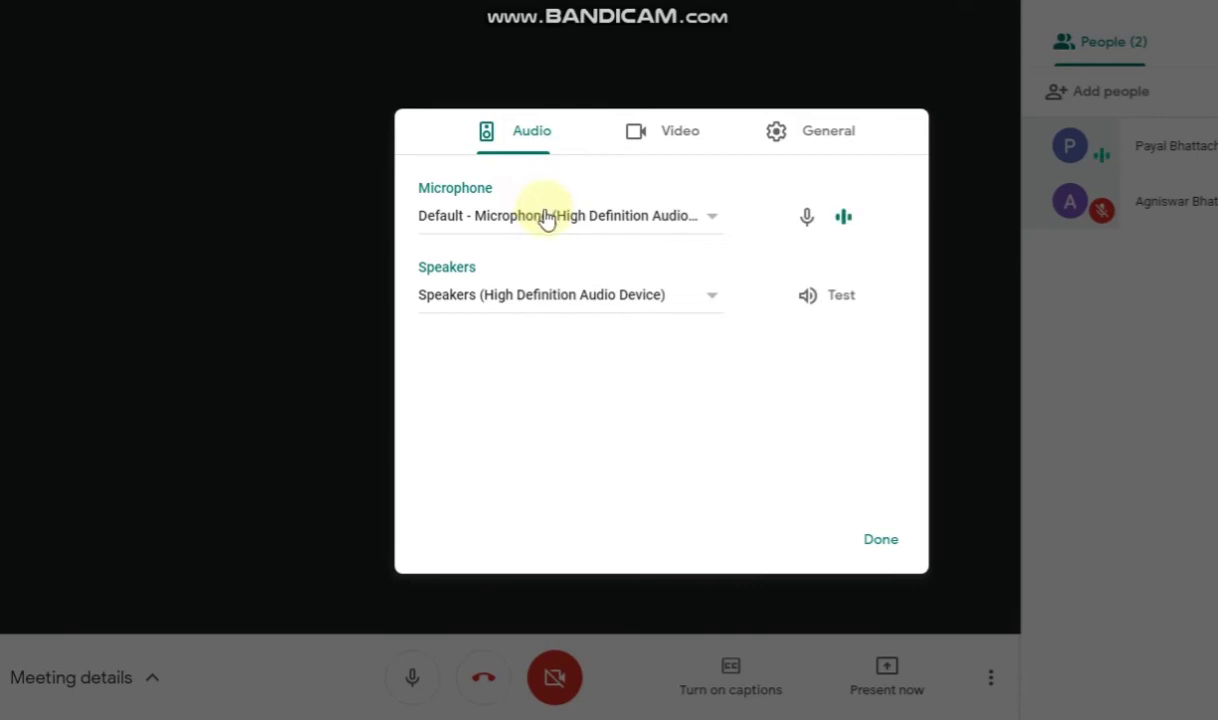
pyautogui.click(713, 220)
pyautogui.click(713, 217)
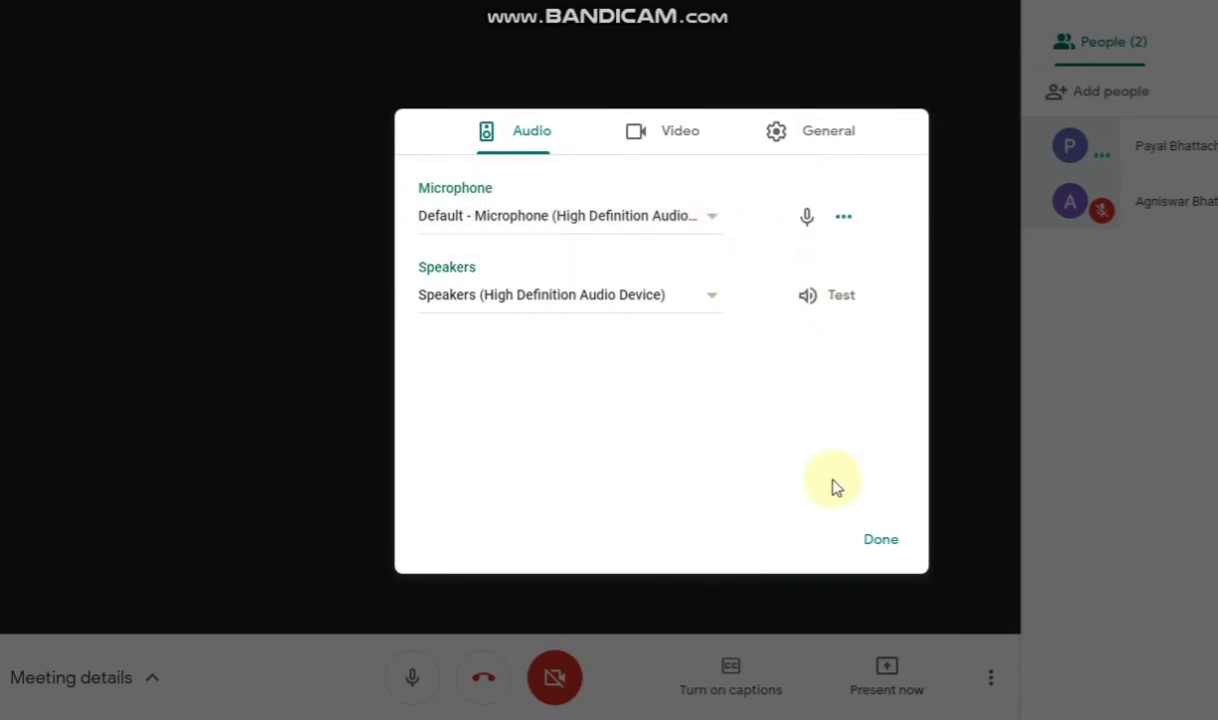
pyautogui.click(874, 542)
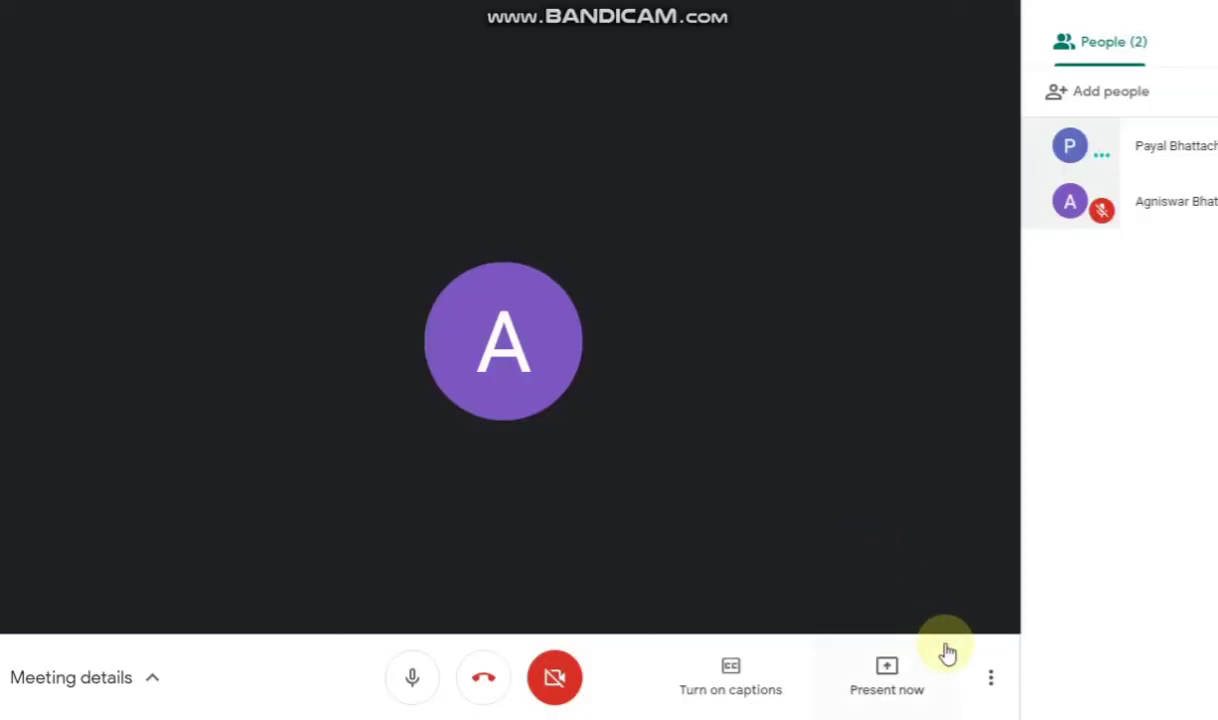
# View the feedback form for reporting a problem and cancel it without sending
pyautogui.click(993, 686)
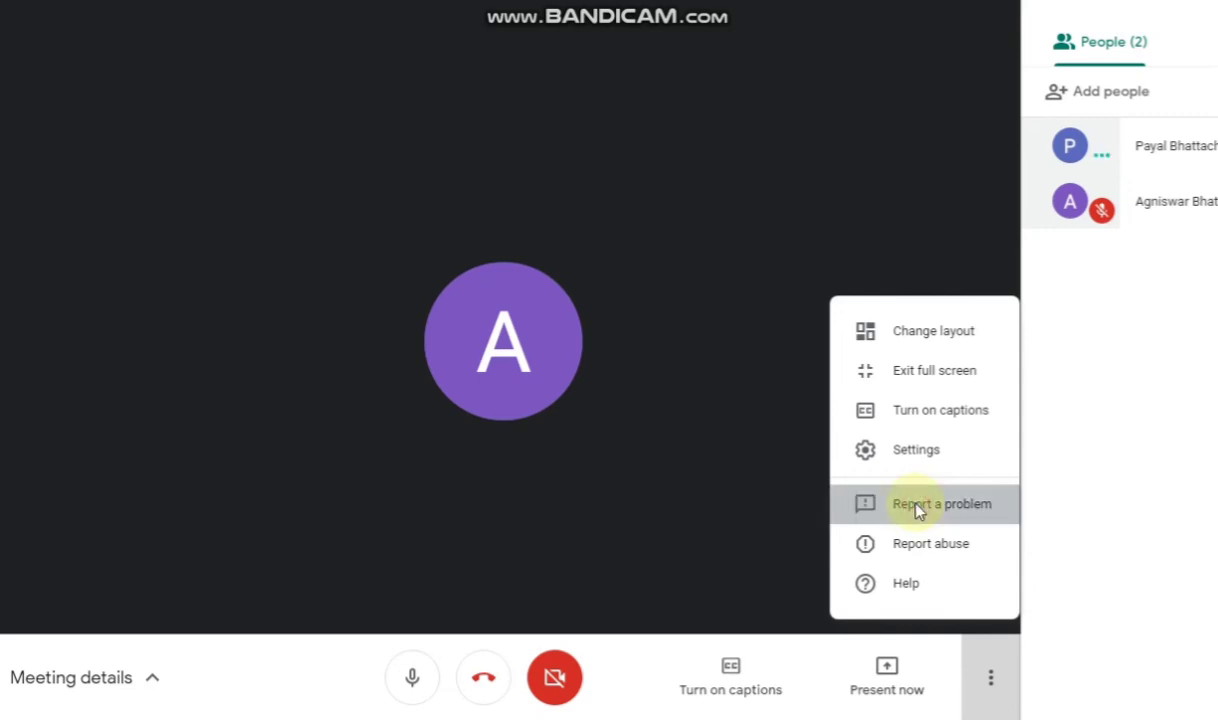
pyautogui.click(917, 507)
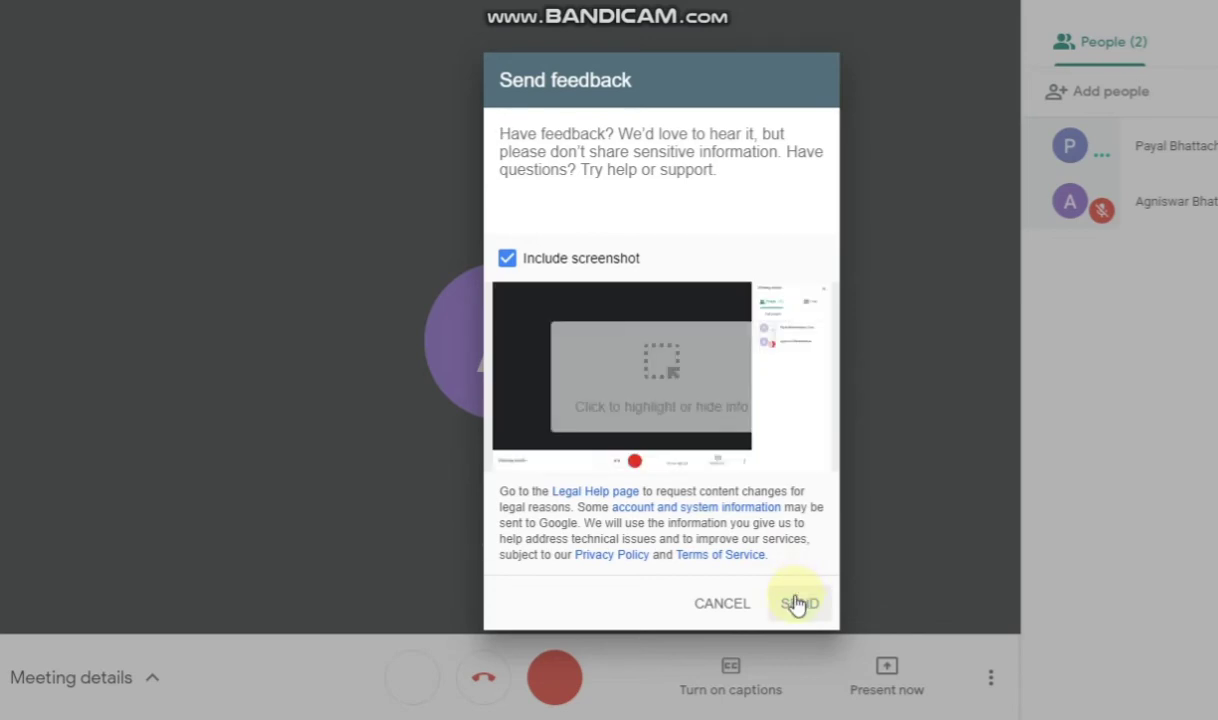
pyautogui.click(735, 608)
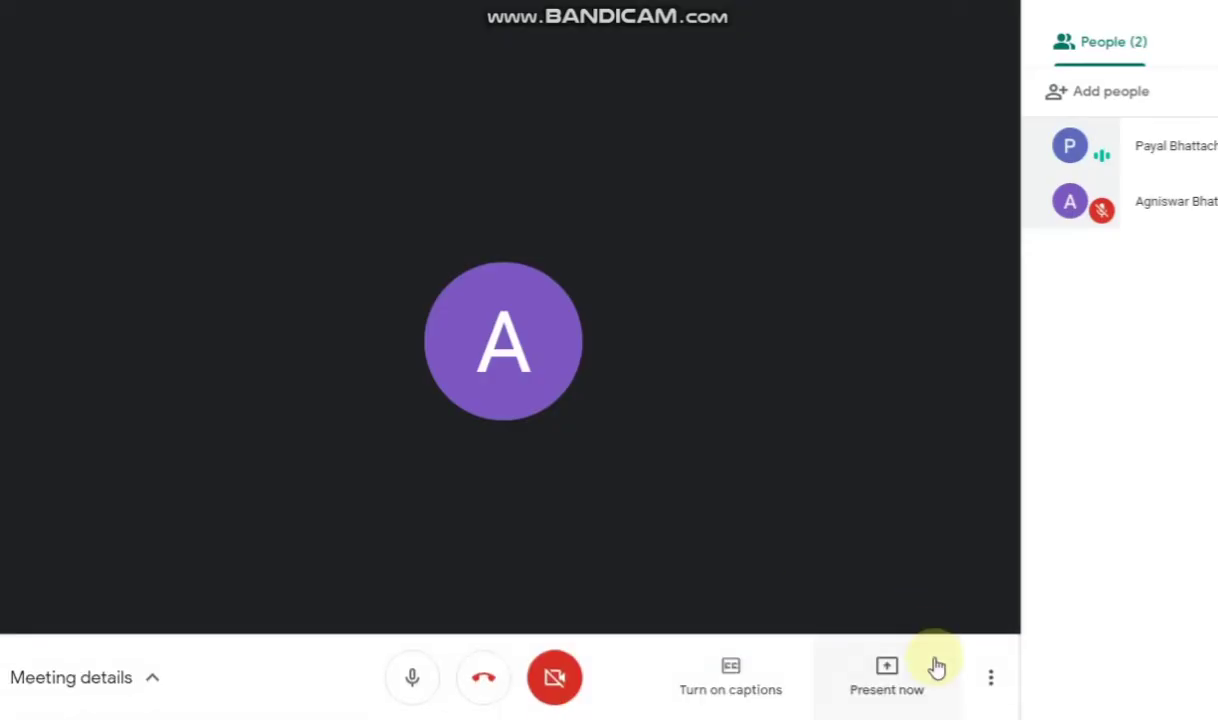
# Try the abuse report form with the abuse type "Spam or unwanted content", and close it without submitting a report
pyautogui.click(993, 686)
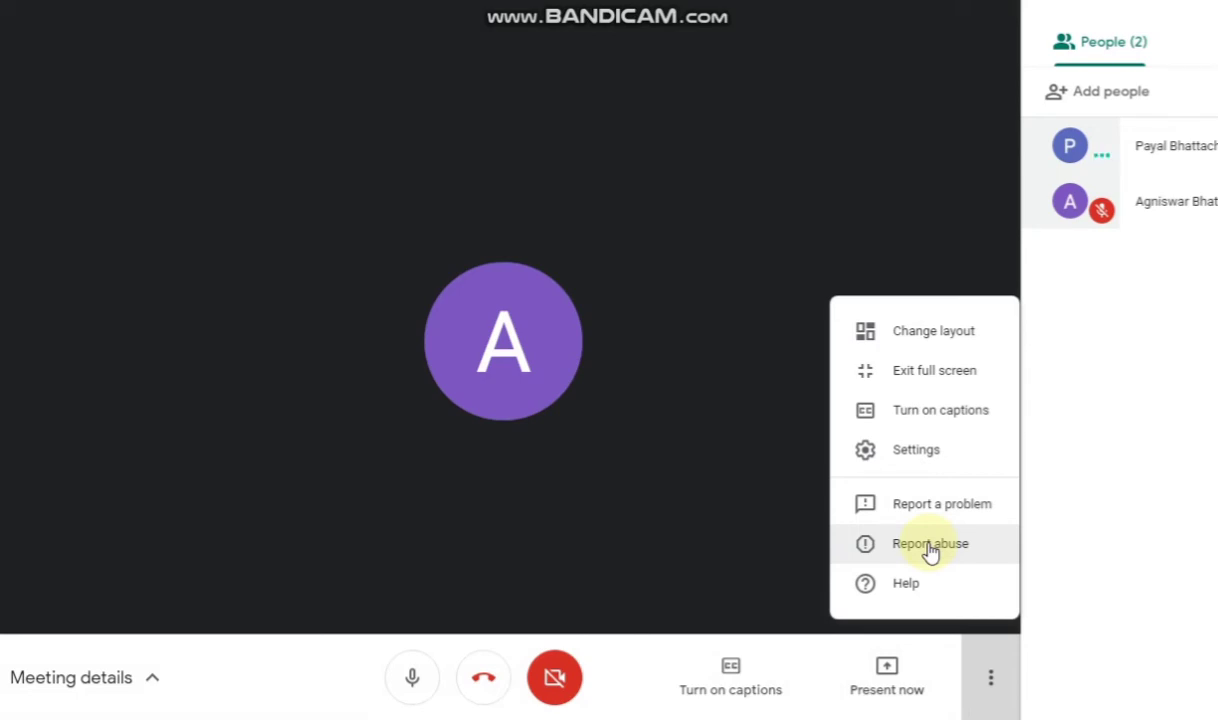
pyautogui.click(930, 548)
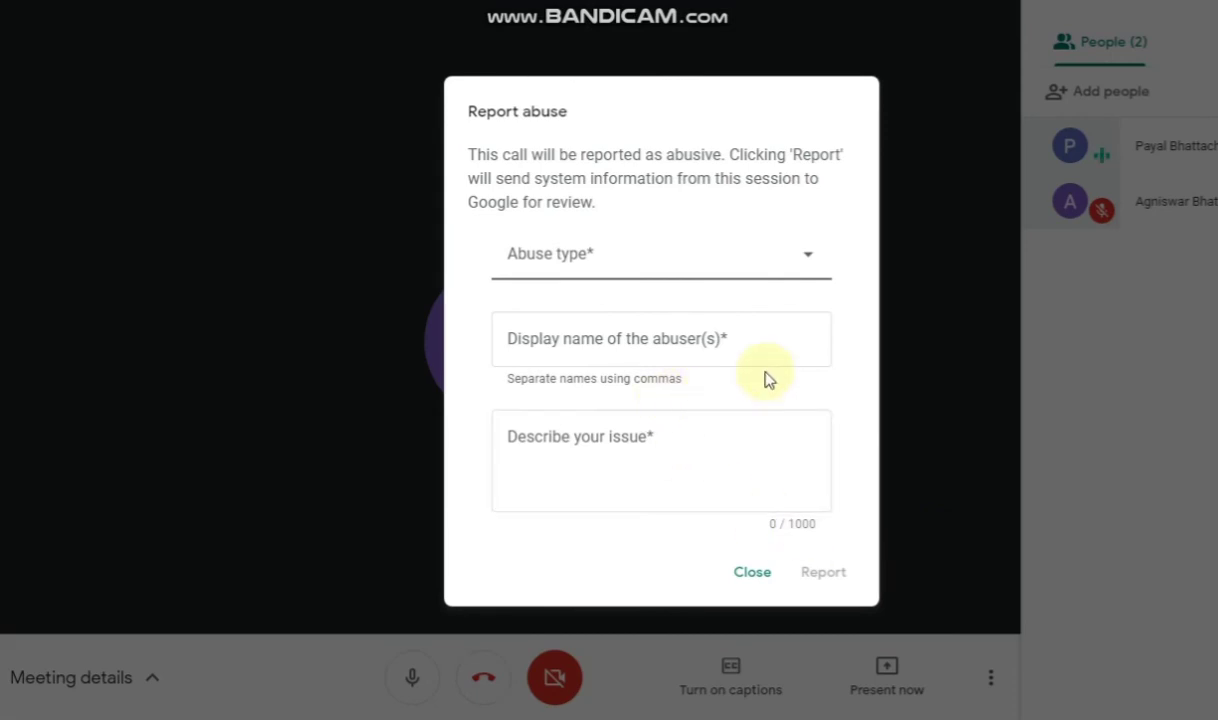
pyautogui.click(730, 270)
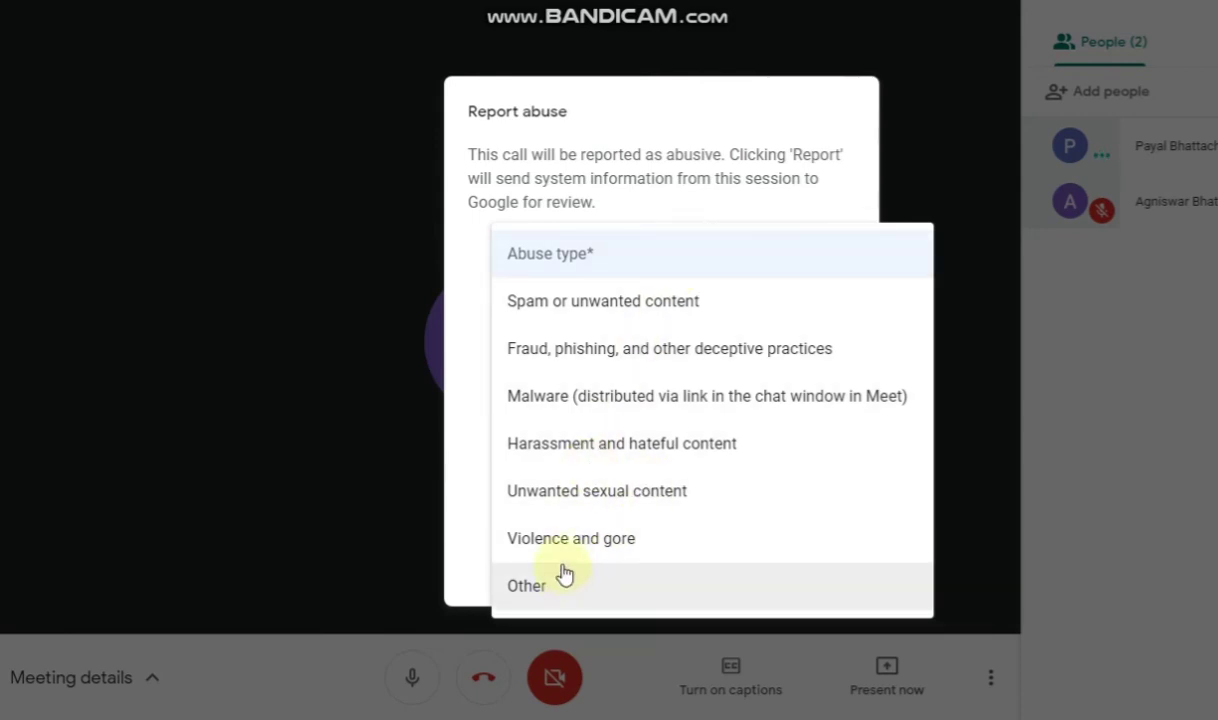
pyautogui.click(643, 311)
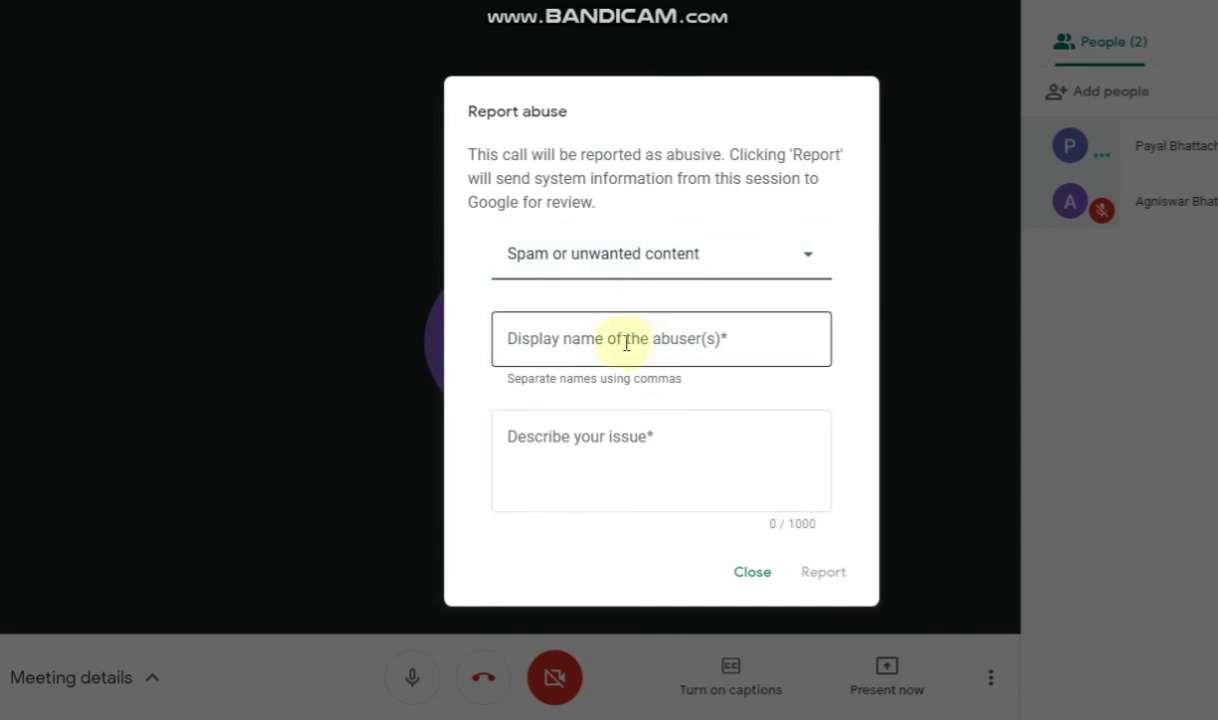
pyautogui.click(621, 340)
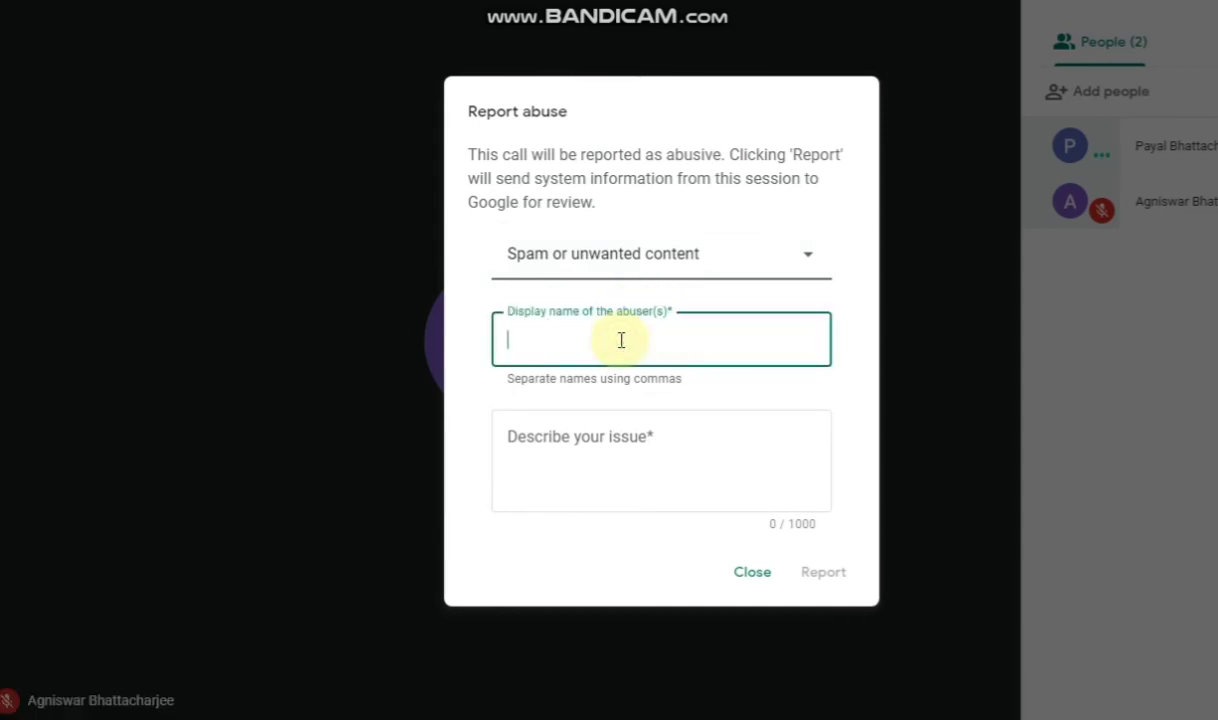
pyautogui.click(590, 442)
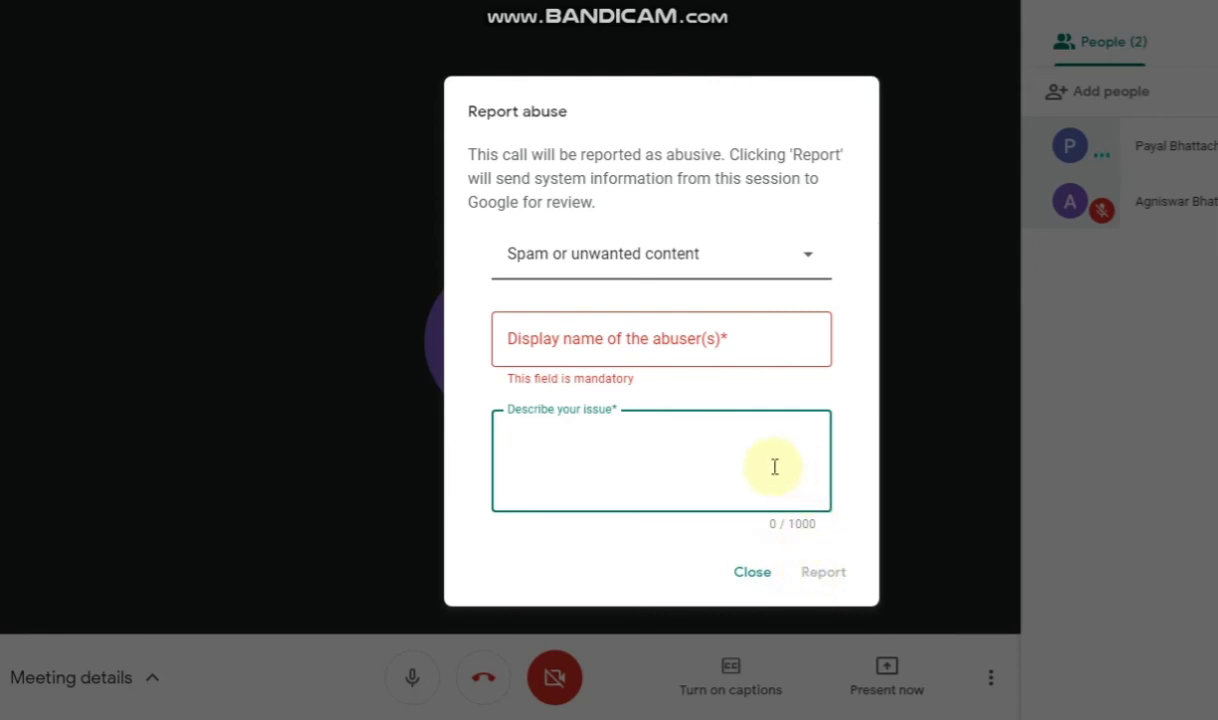
pyautogui.click(752, 572)
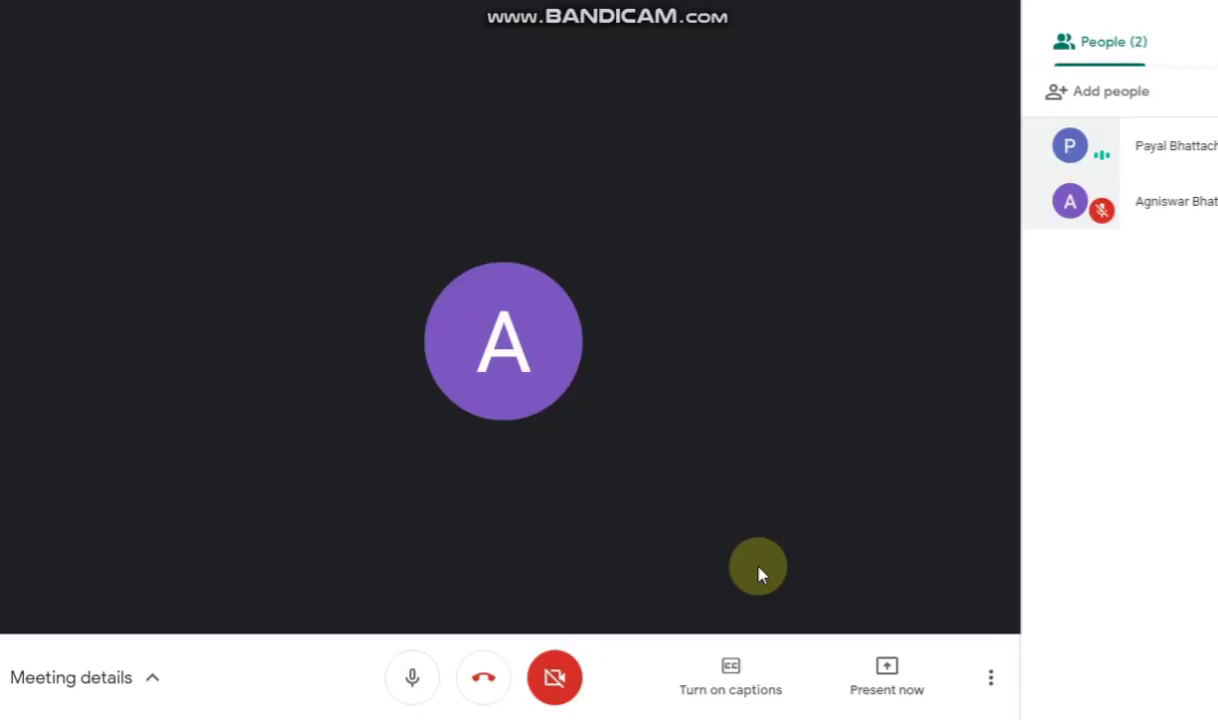
# Look through the "Introduction to Google Meet" topics in Google Meet Help and return to the meeting
pyautogui.click(990, 678)
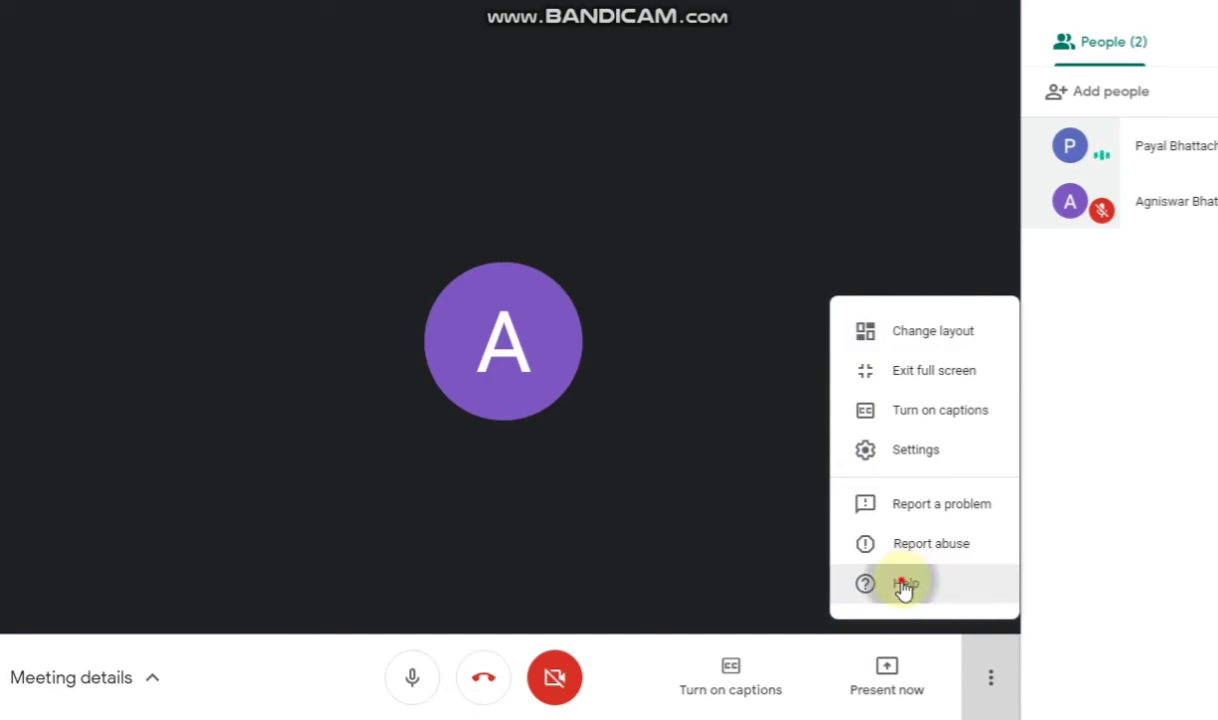
pyautogui.click(904, 588)
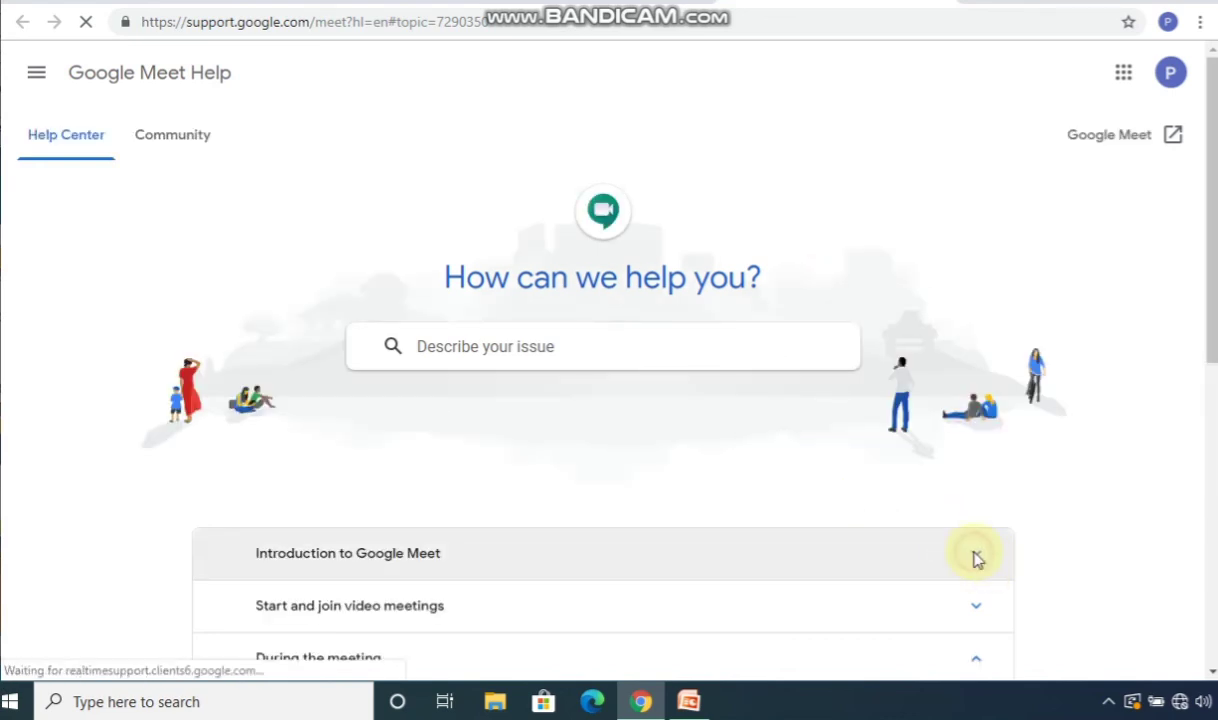
pyautogui.click(976, 560)
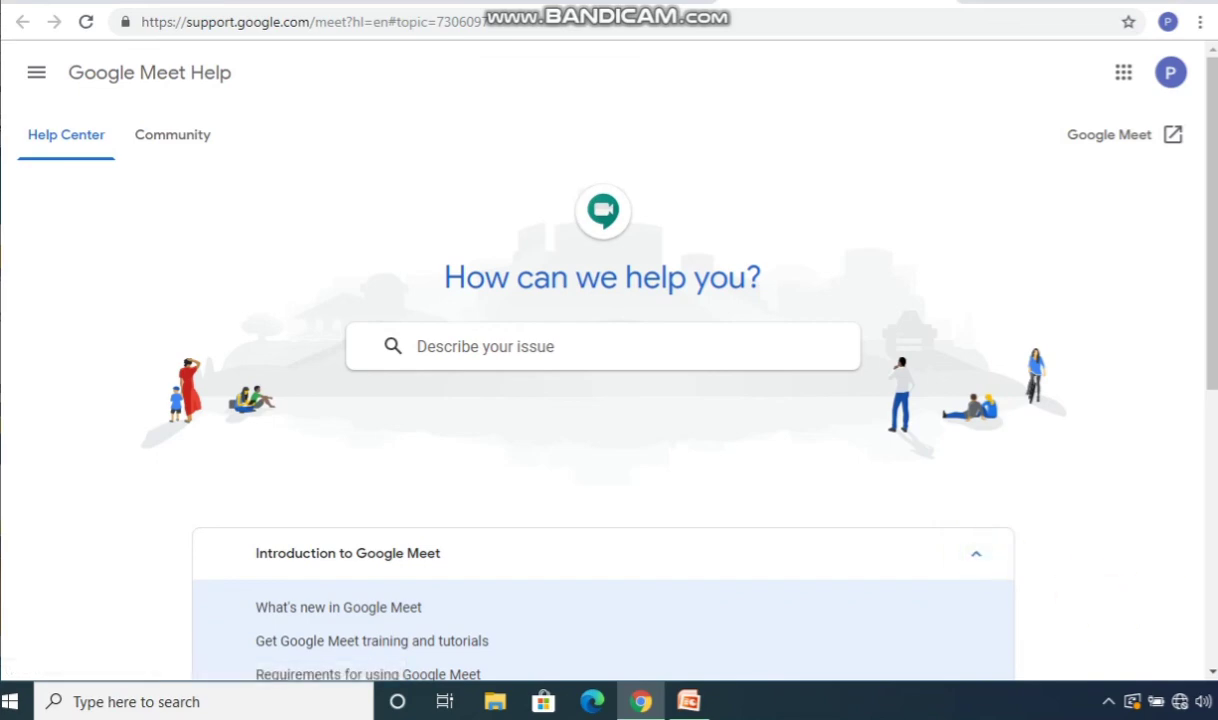
pyautogui.click(1211, 668)
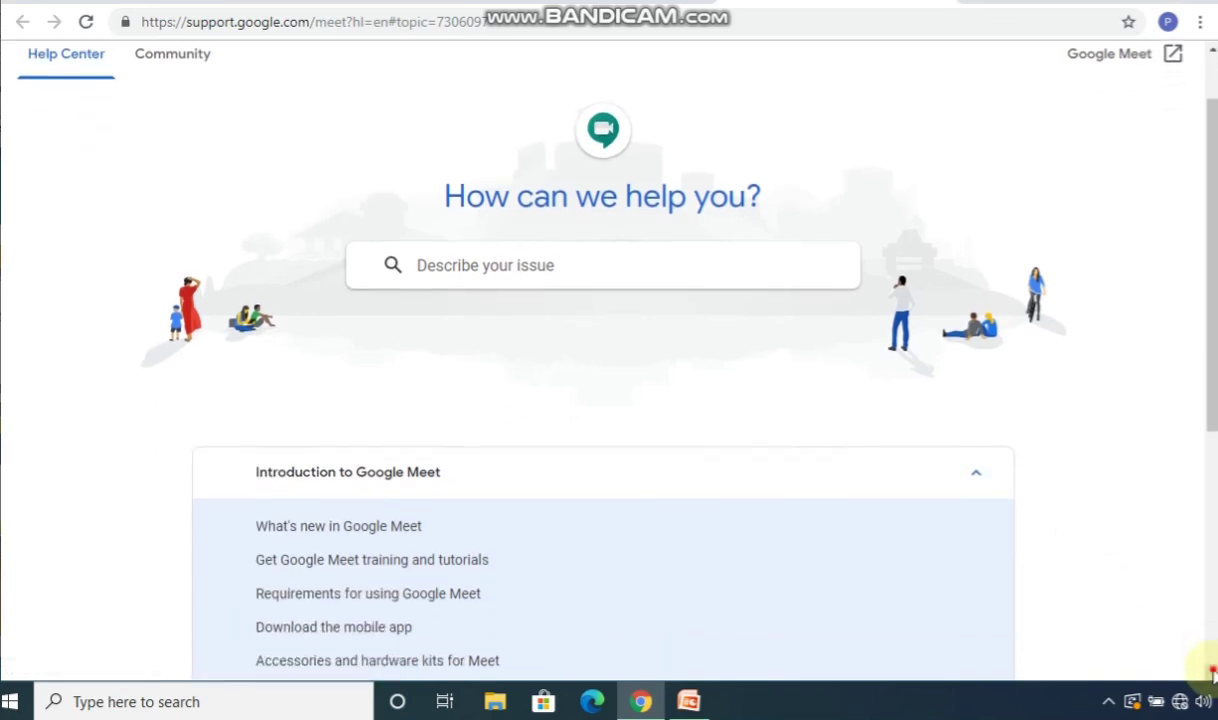
pyautogui.click(1211, 672)
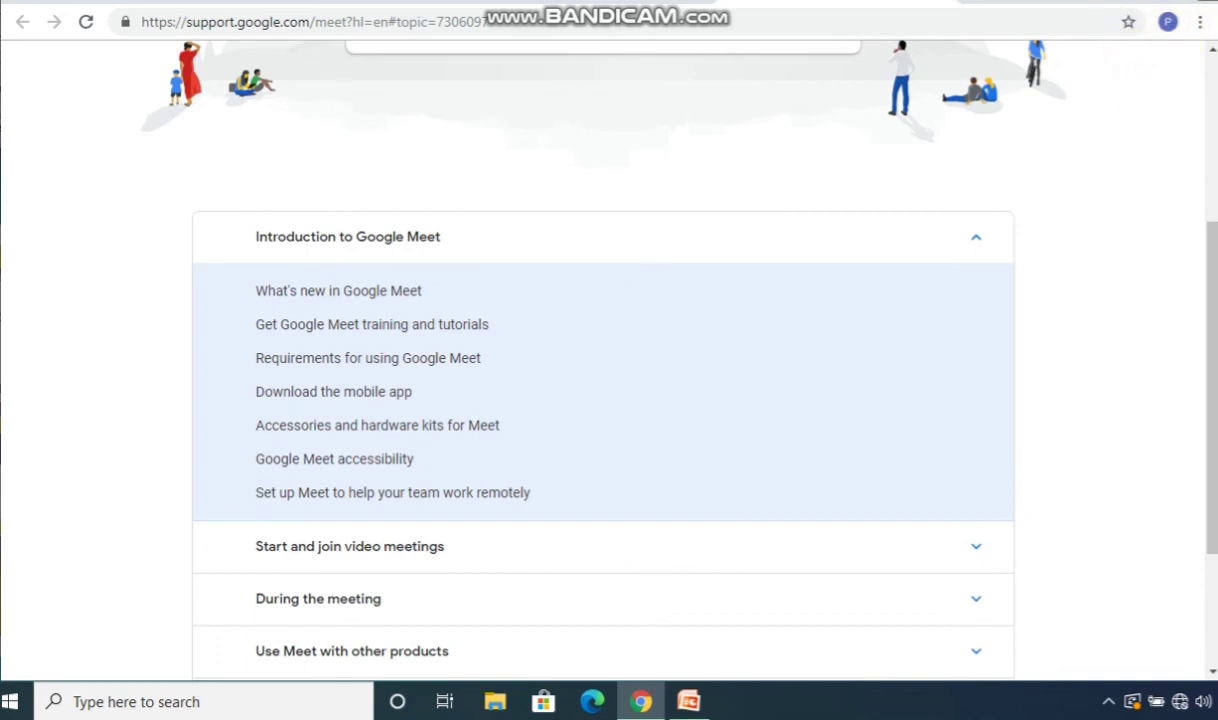
pyautogui.hotkey('alt', 'F4')
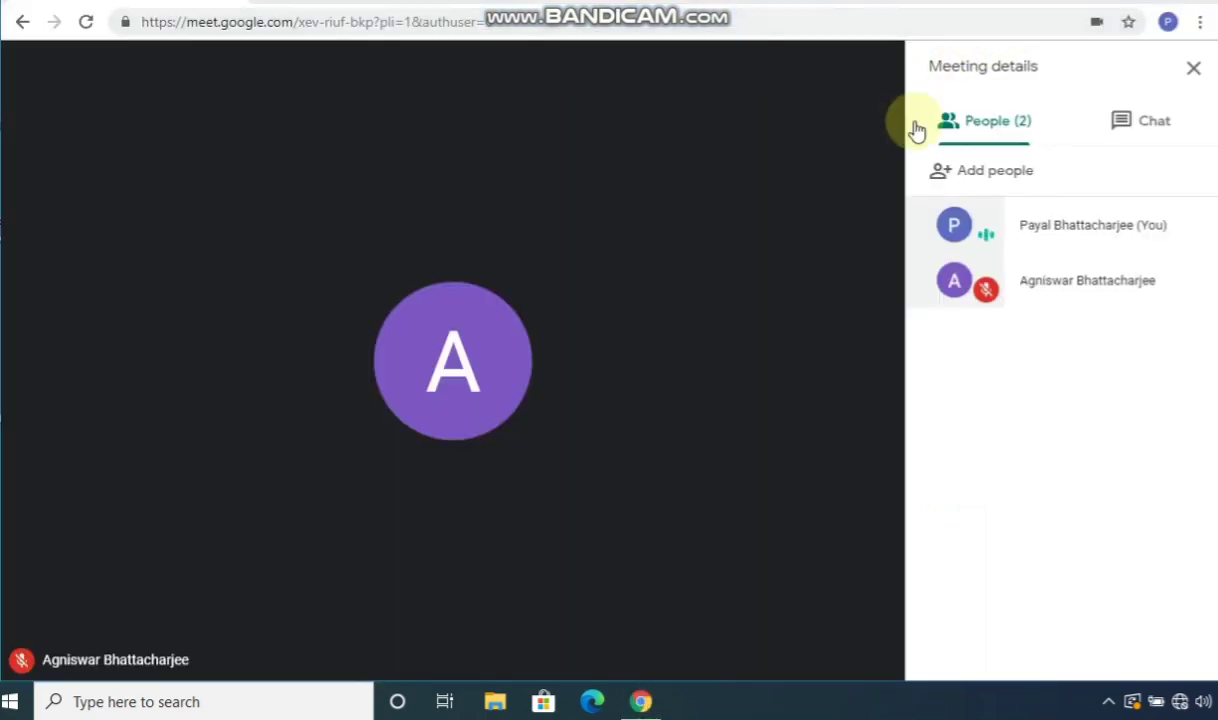
# Close the meeting details so the call fills the window
pyautogui.moveTo(791, 196)
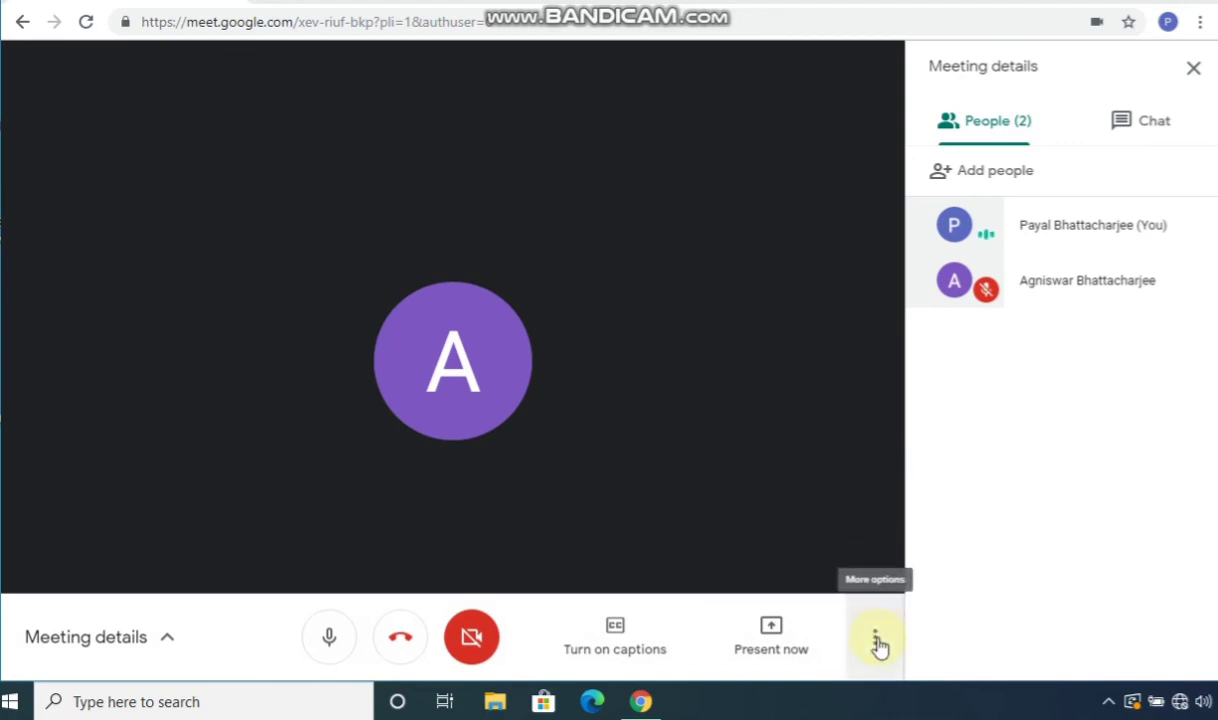
pyautogui.click(1196, 70)
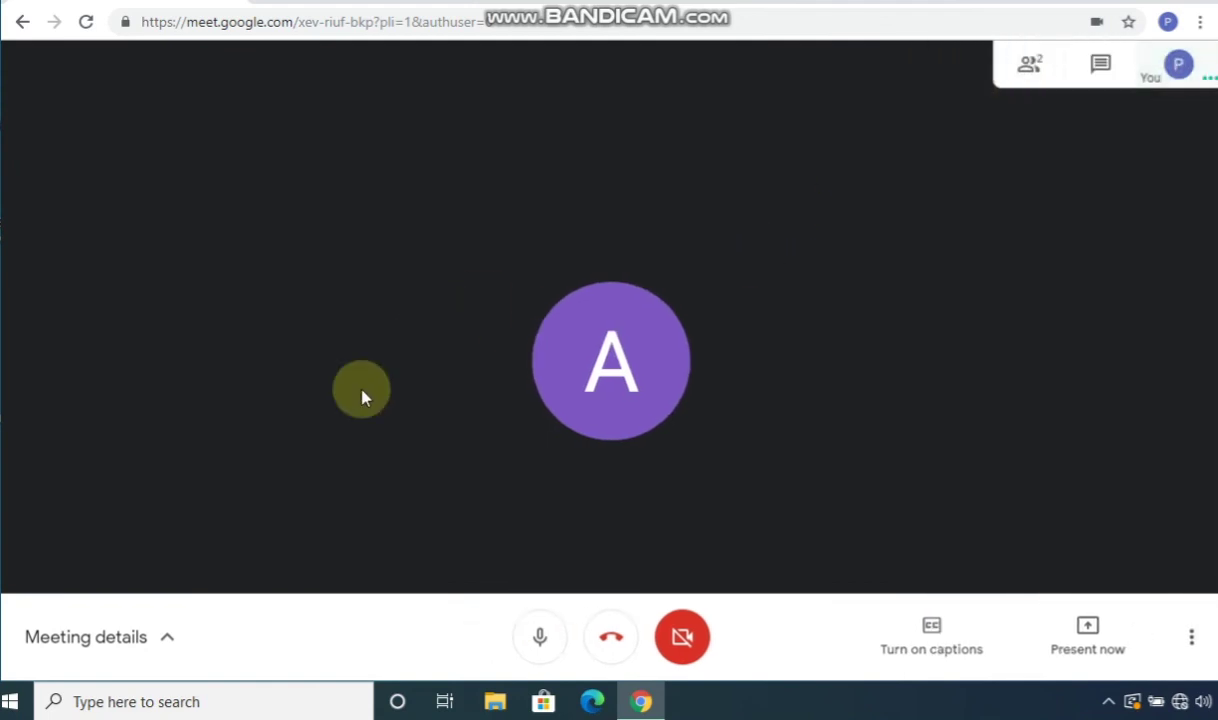